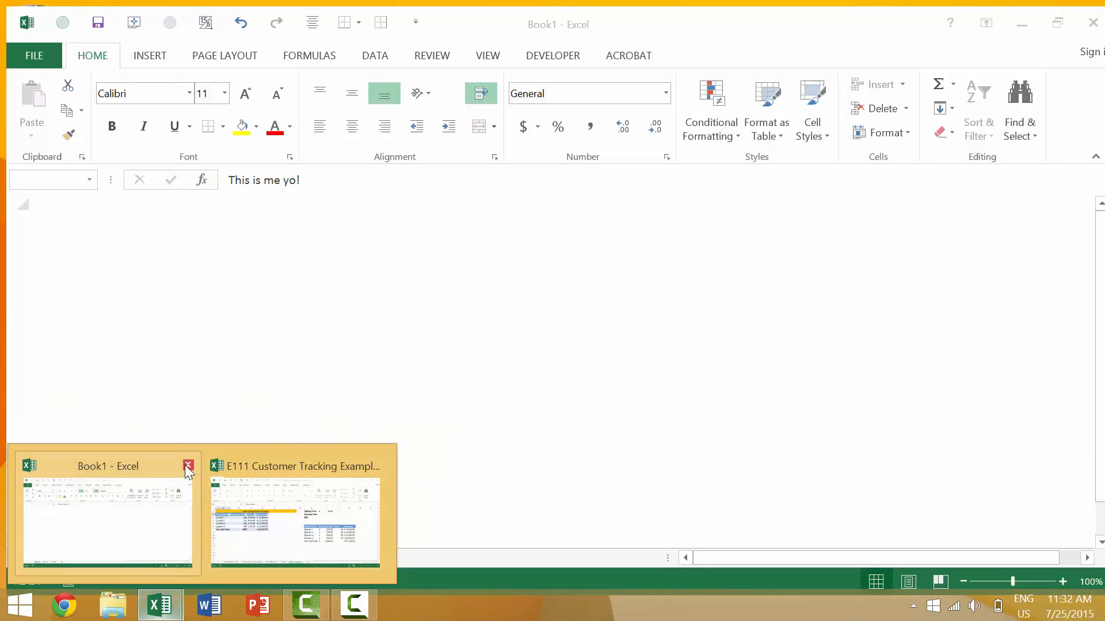
Close the Book1 workbook, keeping the E111 Customer Tracking Example workbook open
{"action": "left_click", "coordinate": [185, 470]}
{"action": "left_click", "coordinate": [552, 338]}
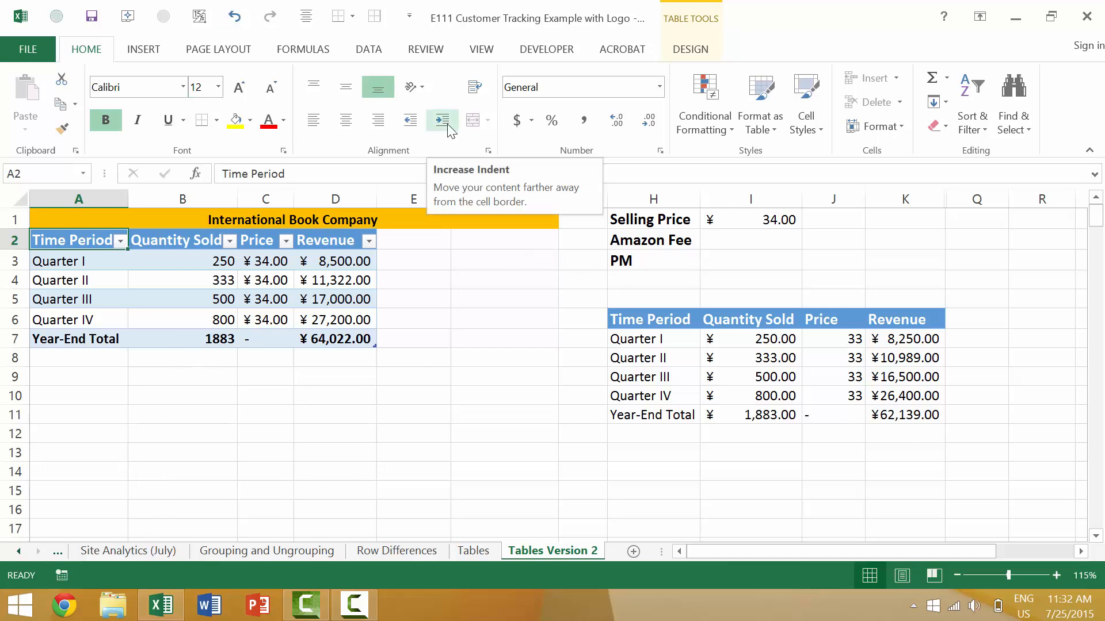
Review the International Book Company table's title, Quarter I quantity, price and revenue, and the year-end revenue total
{"action": "left_click", "coordinate": [267, 220]}
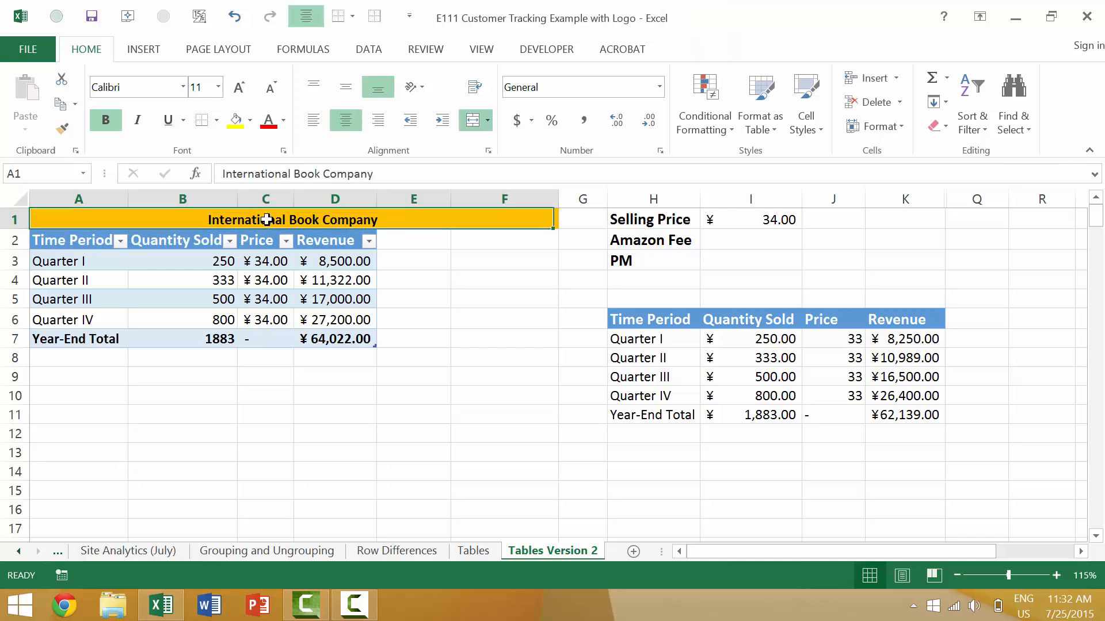
{"action": "left_click", "coordinate": [176, 260]}
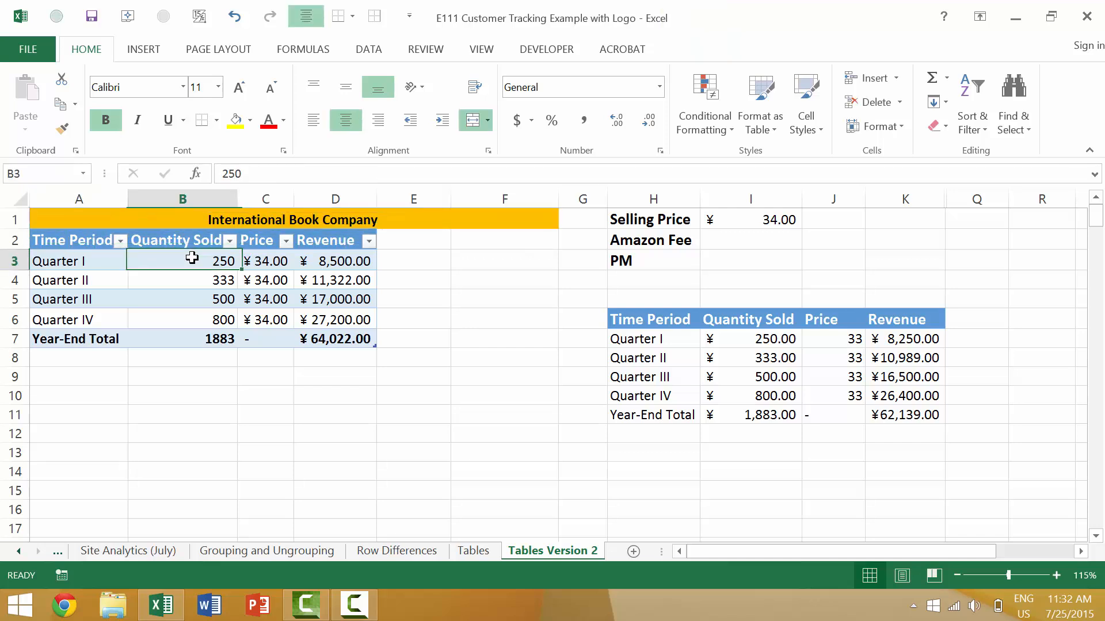
{"action": "left_click", "coordinate": [271, 256]}
{"action": "left_click", "coordinate": [329, 254]}
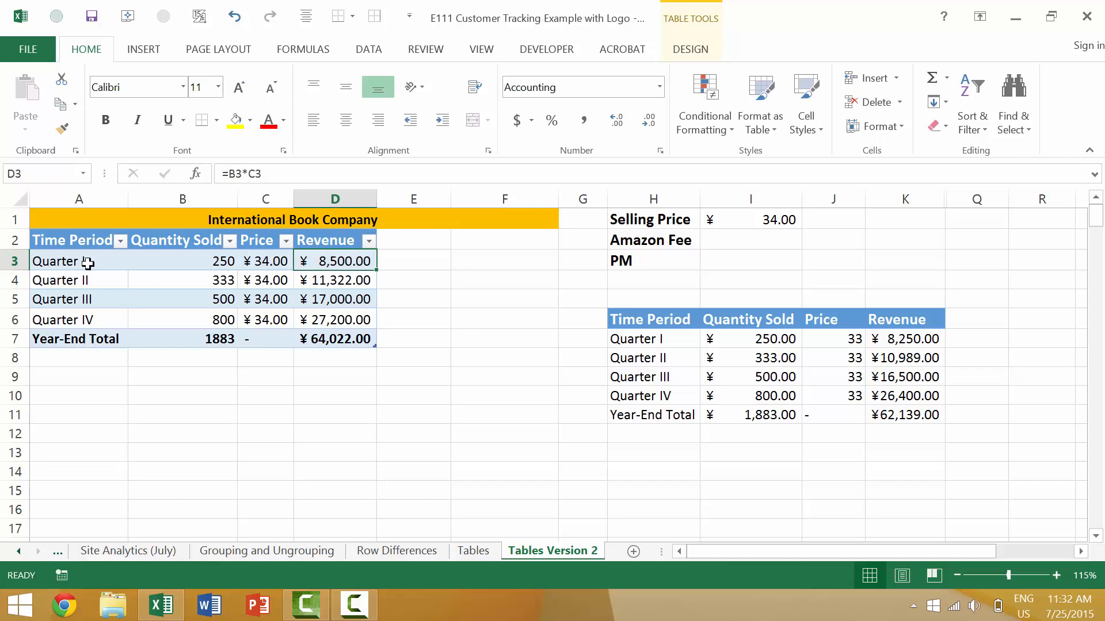
{"action": "left_click", "coordinate": [354, 341]}
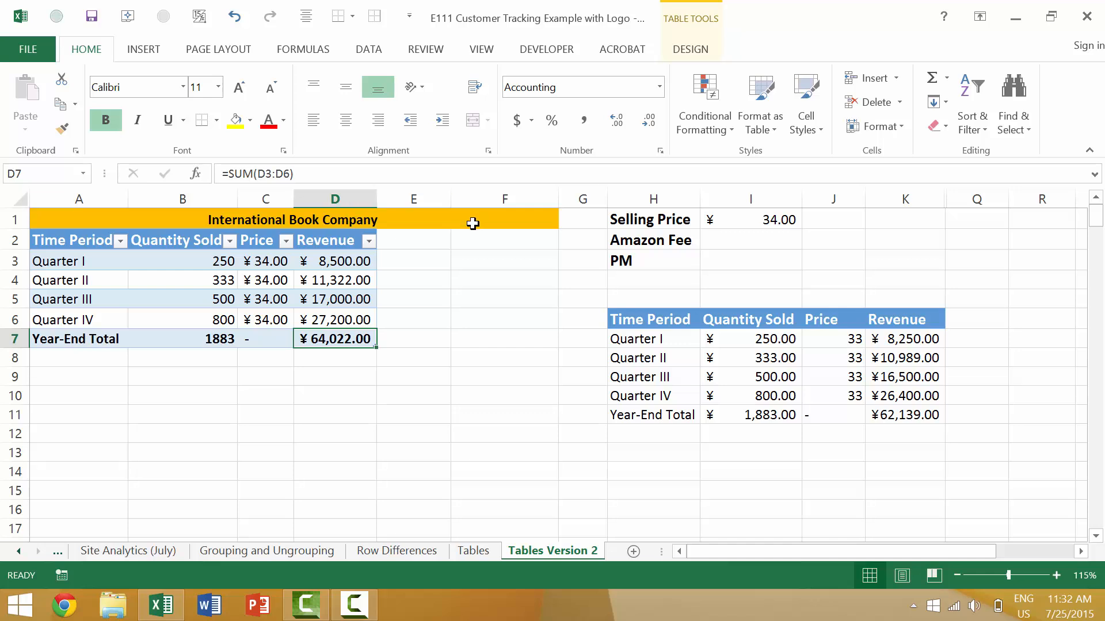
Add a new worksheet to the workbook and return to the Tables Version 2 sheet
{"action": "left_click", "coordinate": [634, 552]}
{"action": "left_click", "coordinate": [432, 551]}
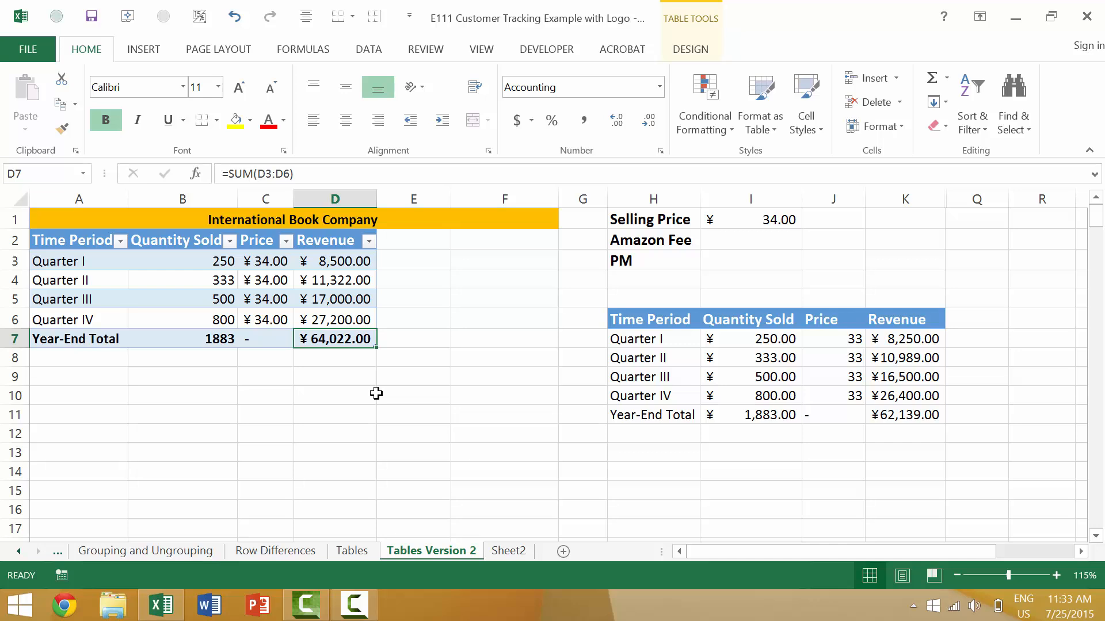
Insert a comment on cell D10 reading "Insert a New Comment!", leaving a blank line above the text
{"action": "left_click", "coordinate": [348, 398]}
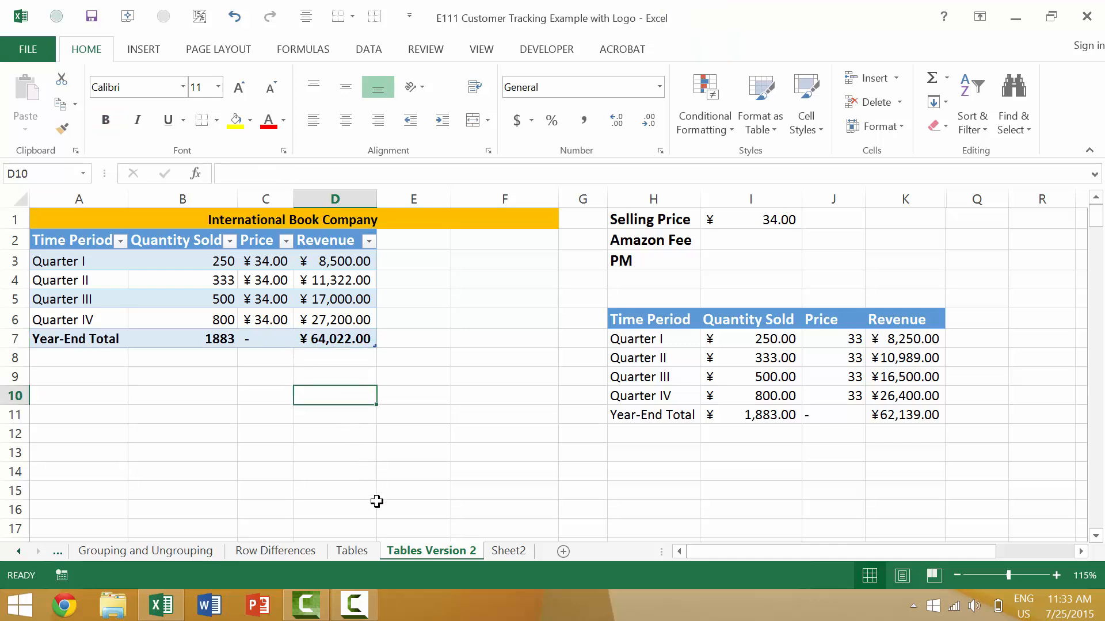
{"action": "key", "text": "shift+F2"}
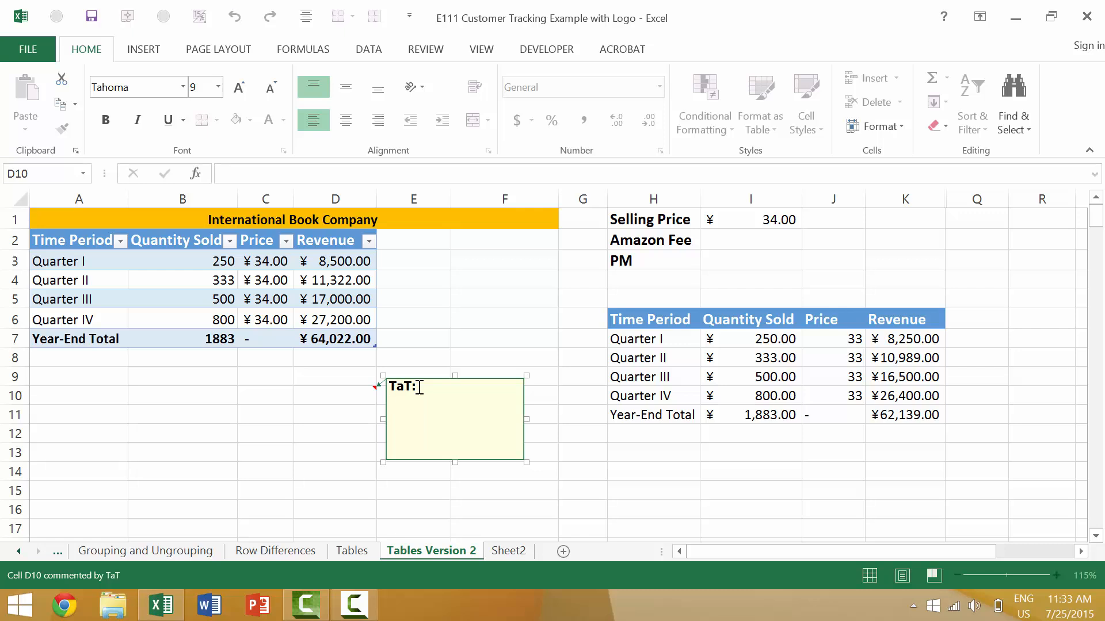
{"action": "key", "text": "Return"}
{"action": "type", "text": "Insert a New Comme"}
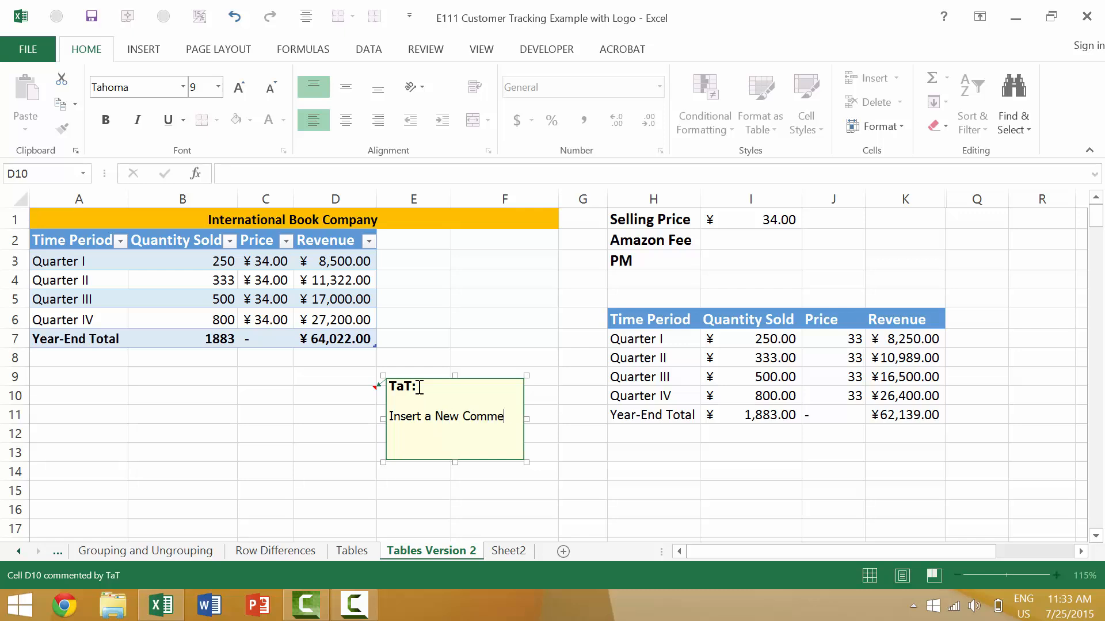
{"action": "type", "text": "nt!"}
{"action": "key", "text": "Escape"}
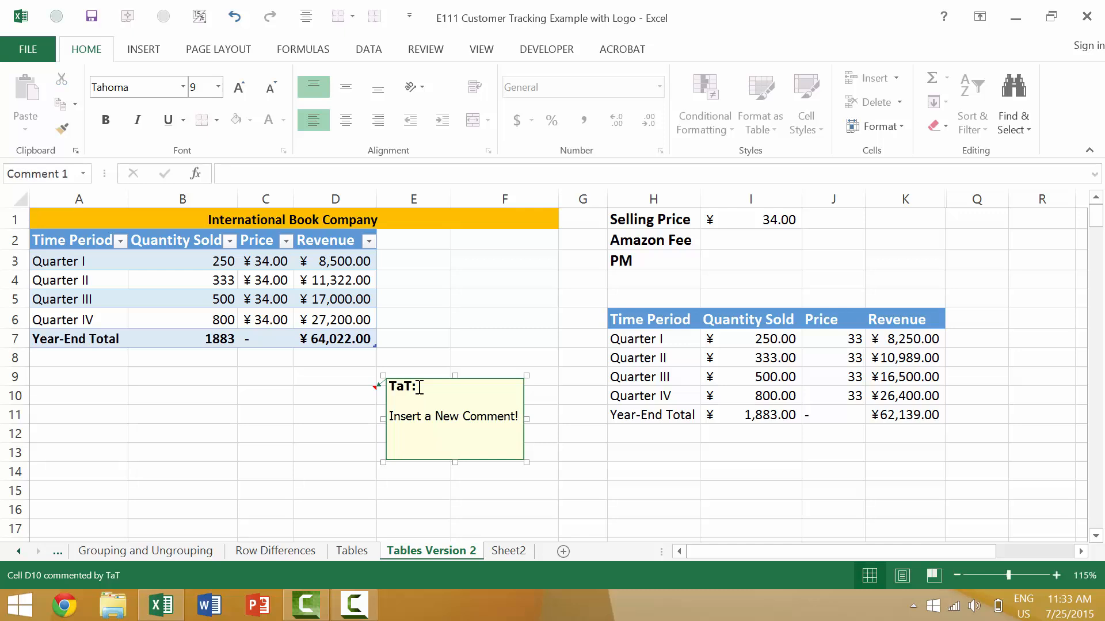
{"action": "key", "text": "Escape"}
{"action": "mouse_move", "coordinate": [345, 388]}
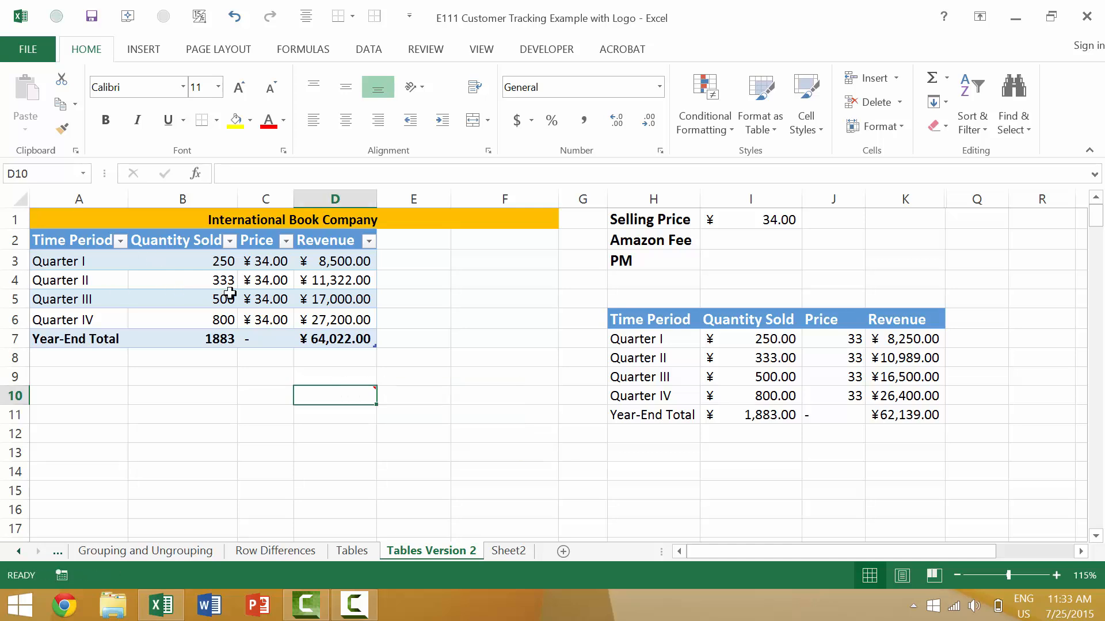
{"action": "left_click", "coordinate": [336, 337]}
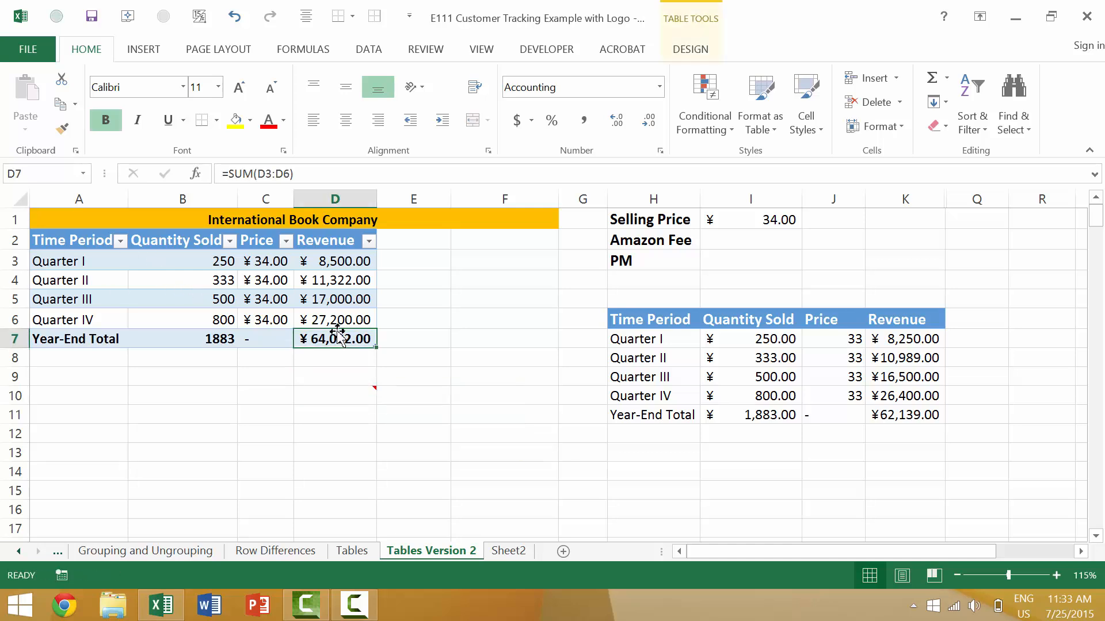
{"action": "key", "text": "ctrl+Up"}
{"action": "double_click", "coordinate": [220, 320]}
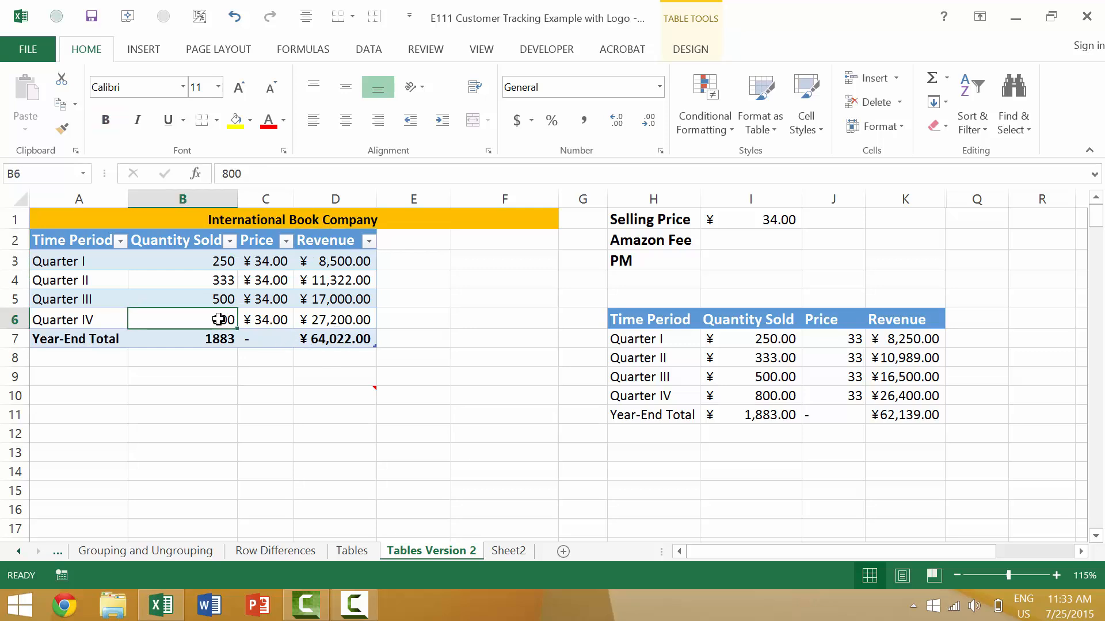
{"action": "key", "text": "ctrl+a"}
{"action": "key", "text": "BackSpace"}
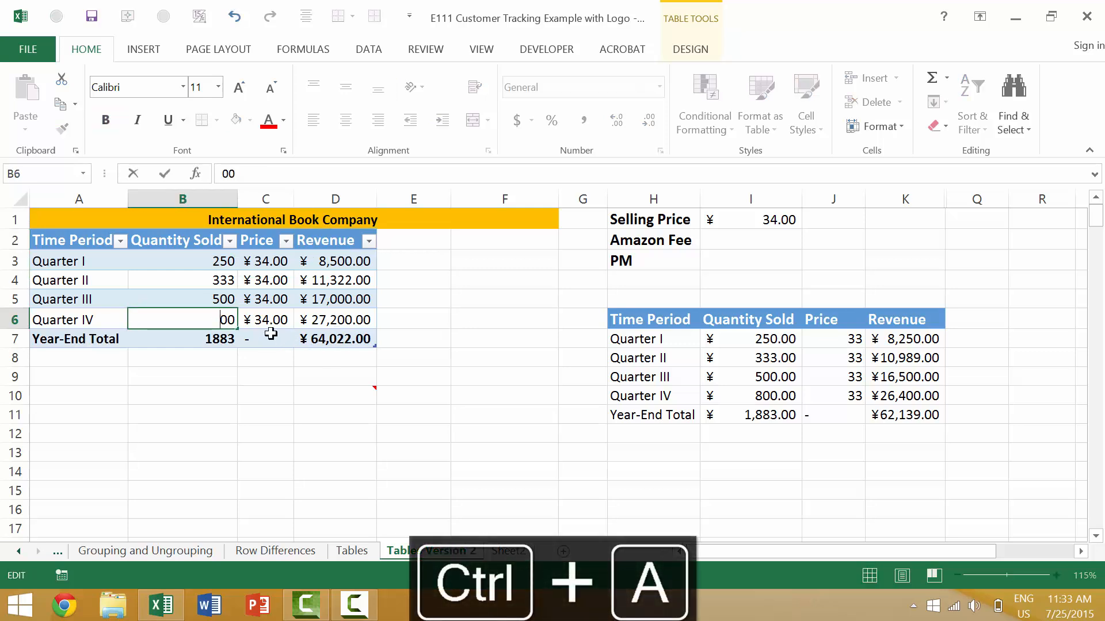
{"action": "type", "text": "9"}
{"action": "key", "text": "Escape"}
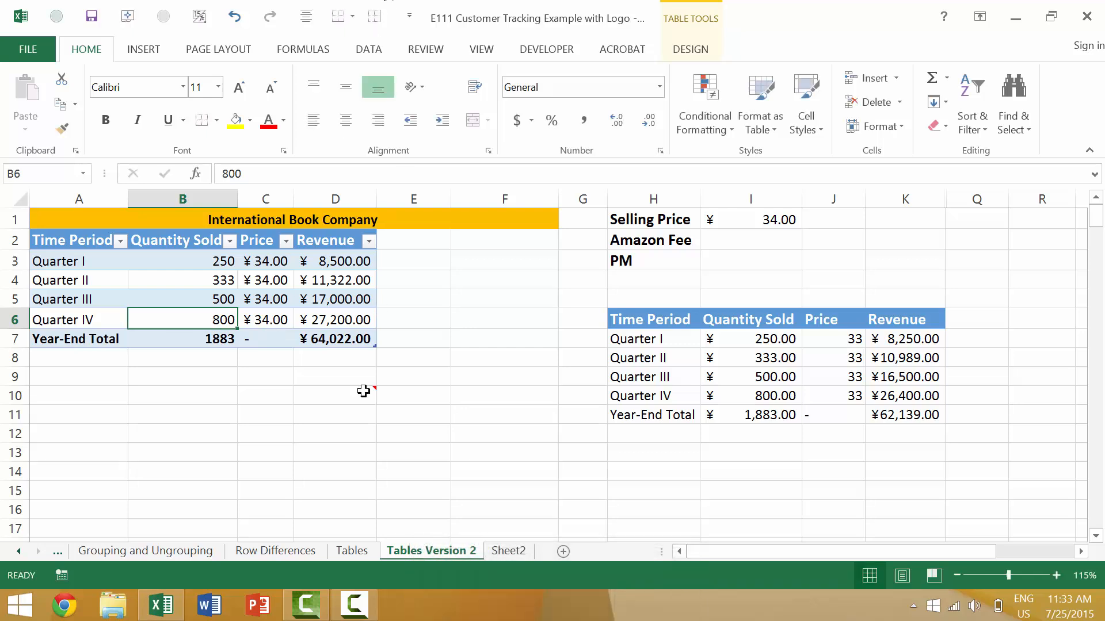
Insert a comment on cell E10 with the text "WOW!"
{"action": "left_click", "coordinate": [399, 397]}
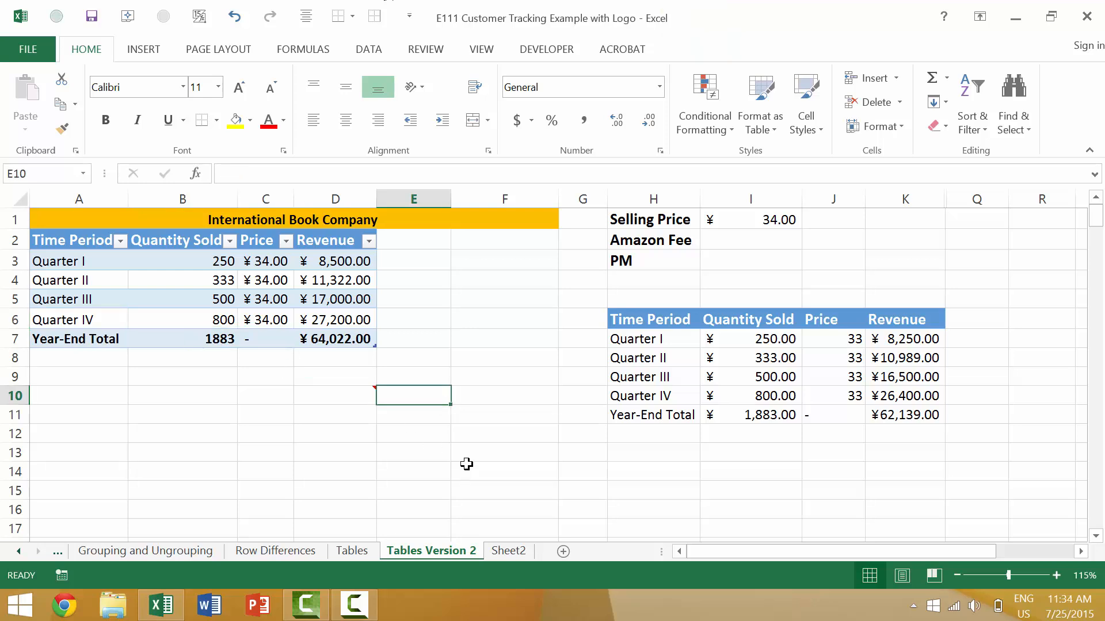
{"action": "key", "text": "shift+F2"}
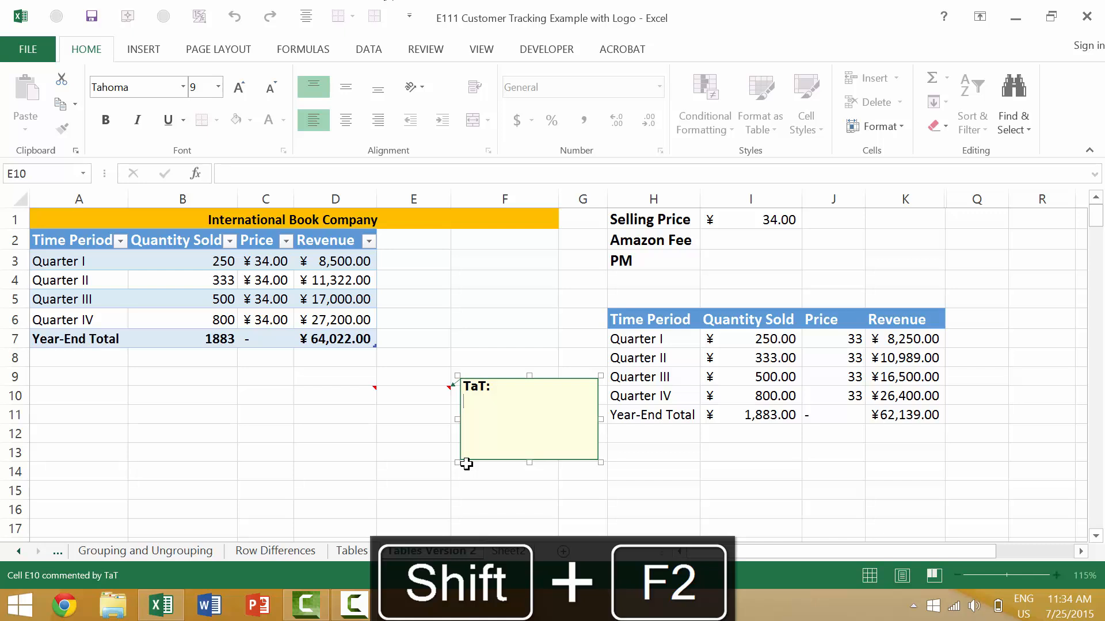
{"action": "type", "text": "WOW!"}
{"action": "left_click", "coordinate": [426, 353]}
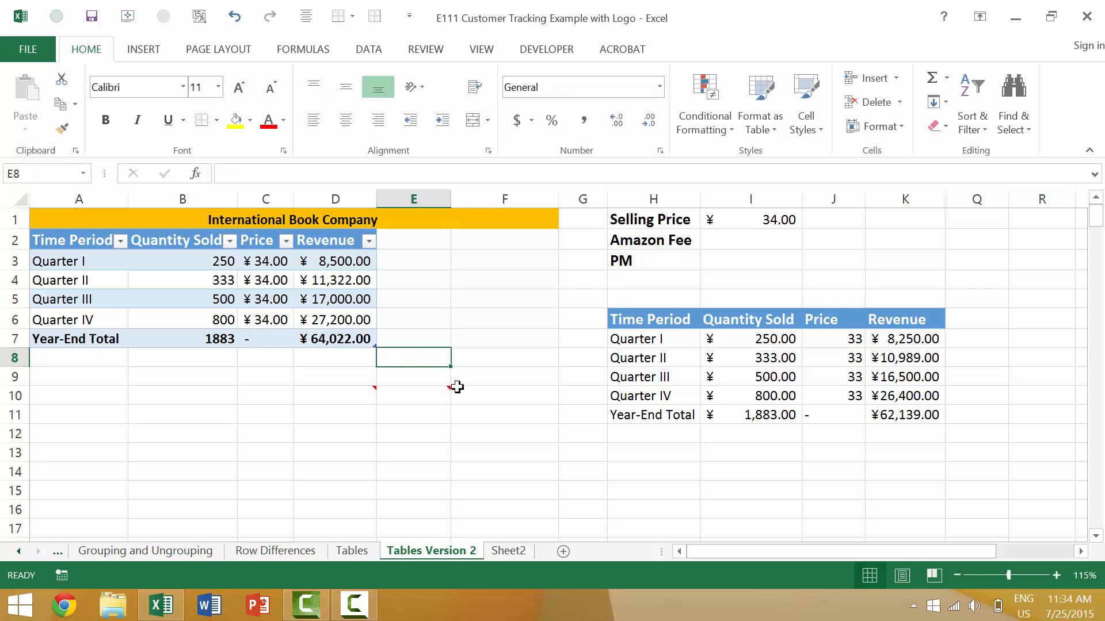
{"action": "left_click", "coordinate": [433, 395]}
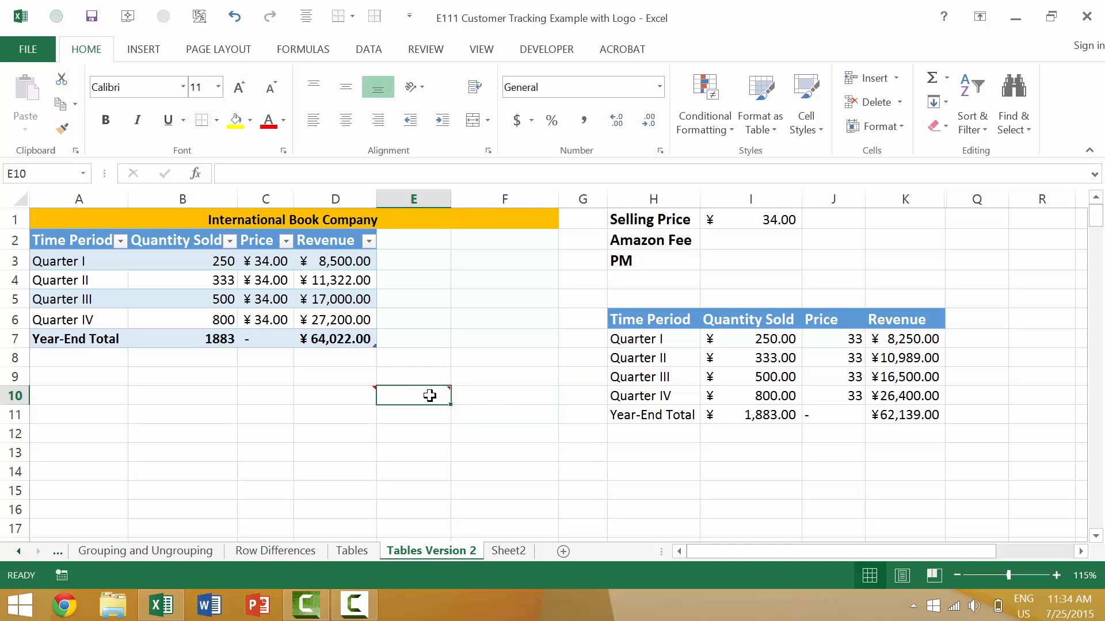
{"action": "key", "text": "BackSpace"}
Add a comment to cell E12 reading "WOW #2!" and preview the comments on E10 and E12
{"action": "left_click", "coordinate": [410, 440]}
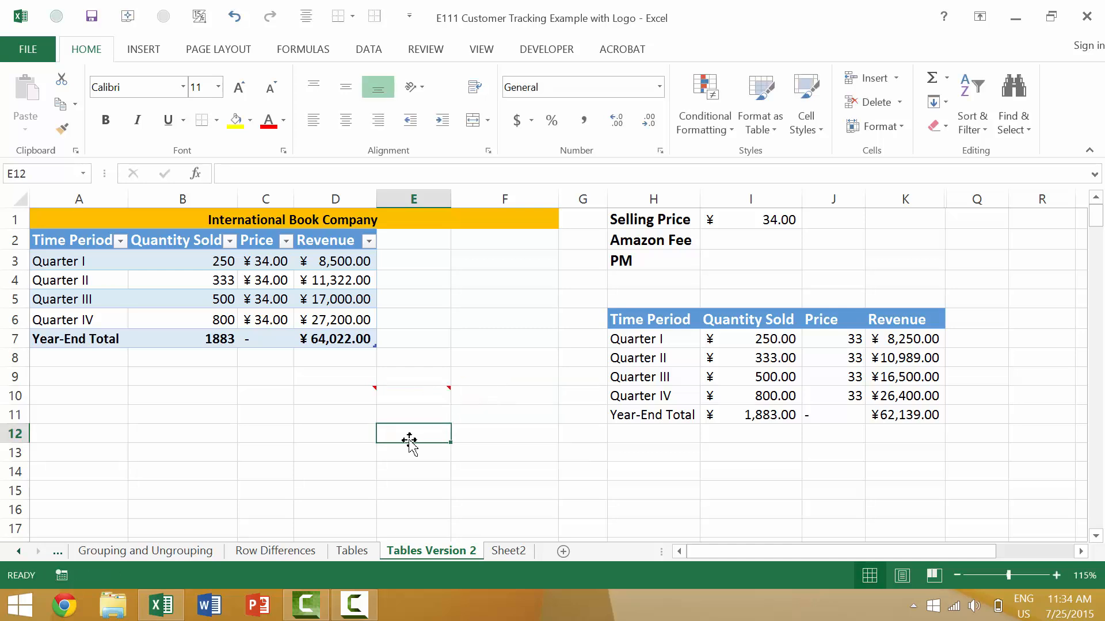
{"action": "key", "text": "shift+F2"}
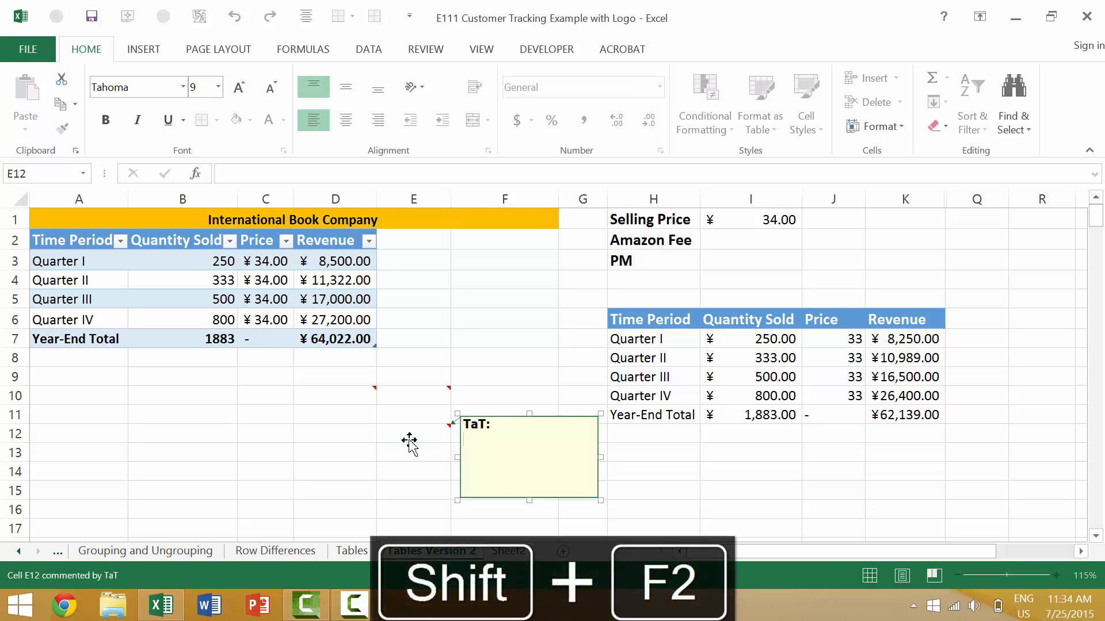
{"action": "type", "text": "WOW #2!"}
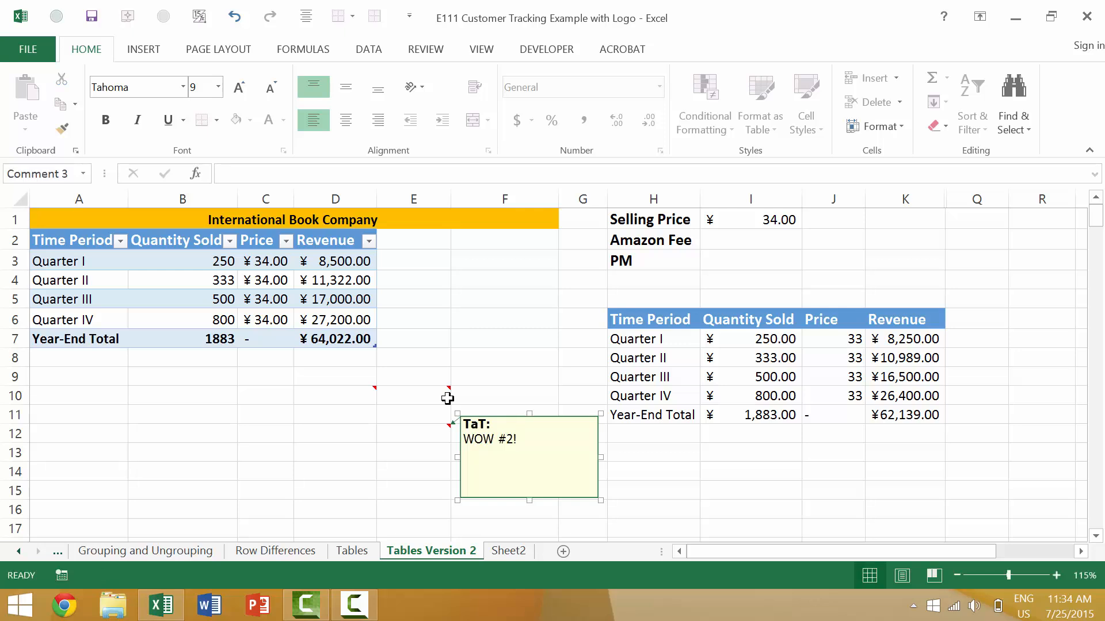
{"action": "key", "text": "Escape"}
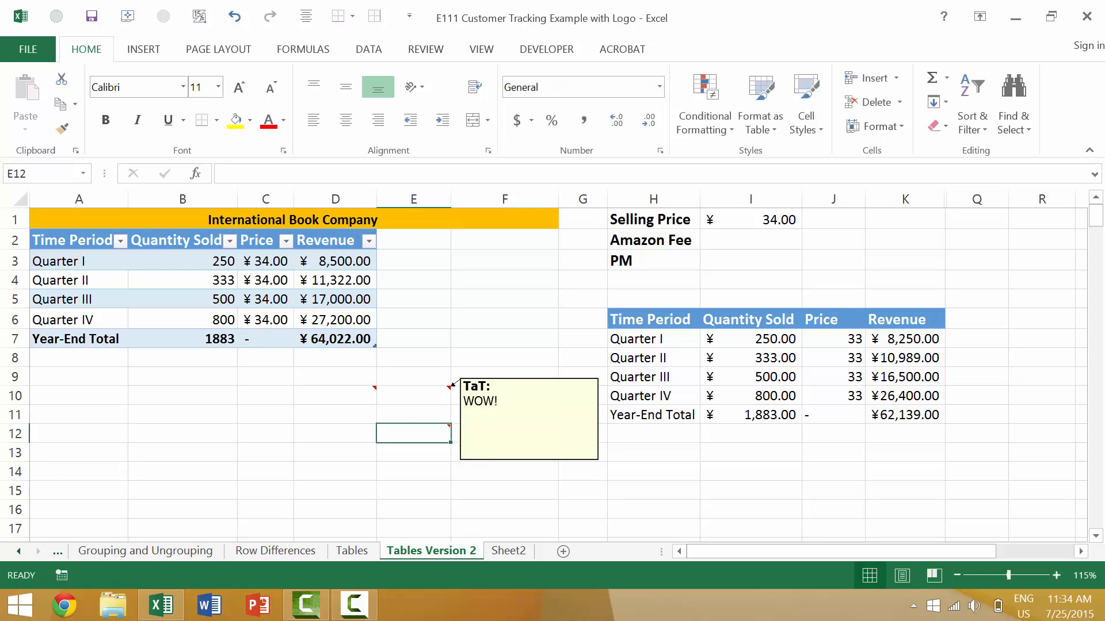
{"action": "mouse_move", "coordinate": [413, 436]}
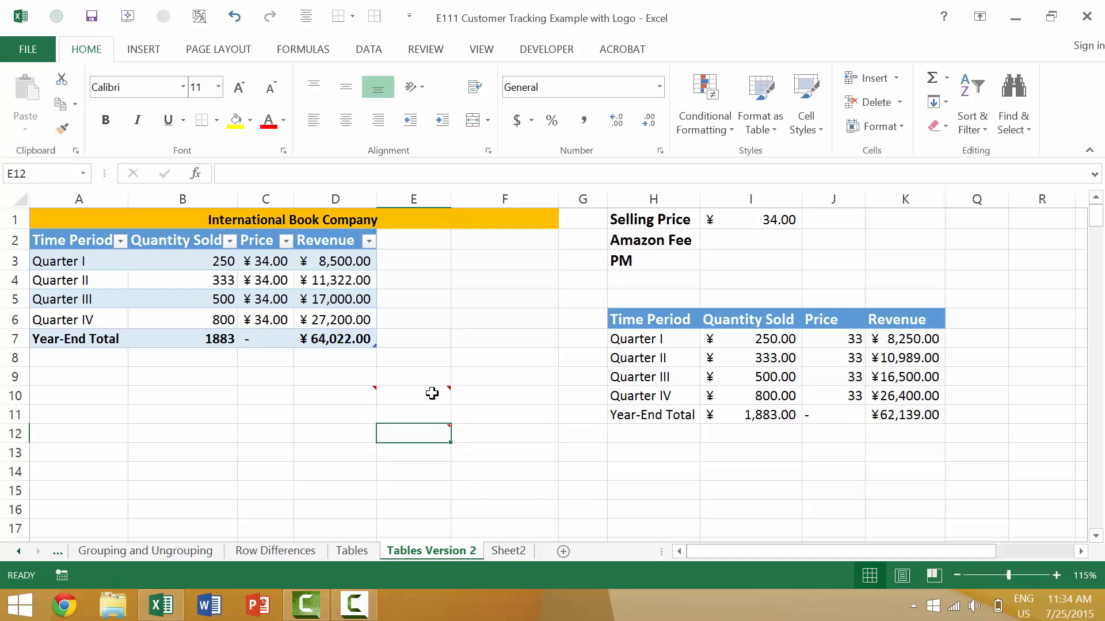
{"action": "mouse_move", "coordinate": [432, 400]}
Add a comment to cell B11 reading "Add whatever you want!"
{"action": "left_click", "coordinate": [211, 413]}
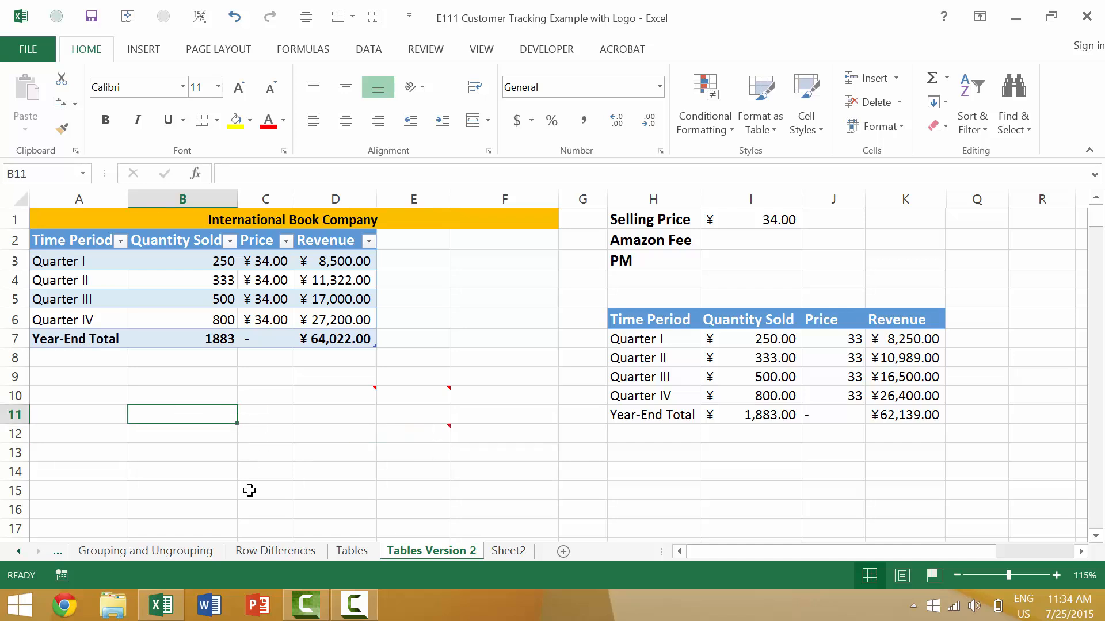
{"action": "key", "text": "shift+F2"}
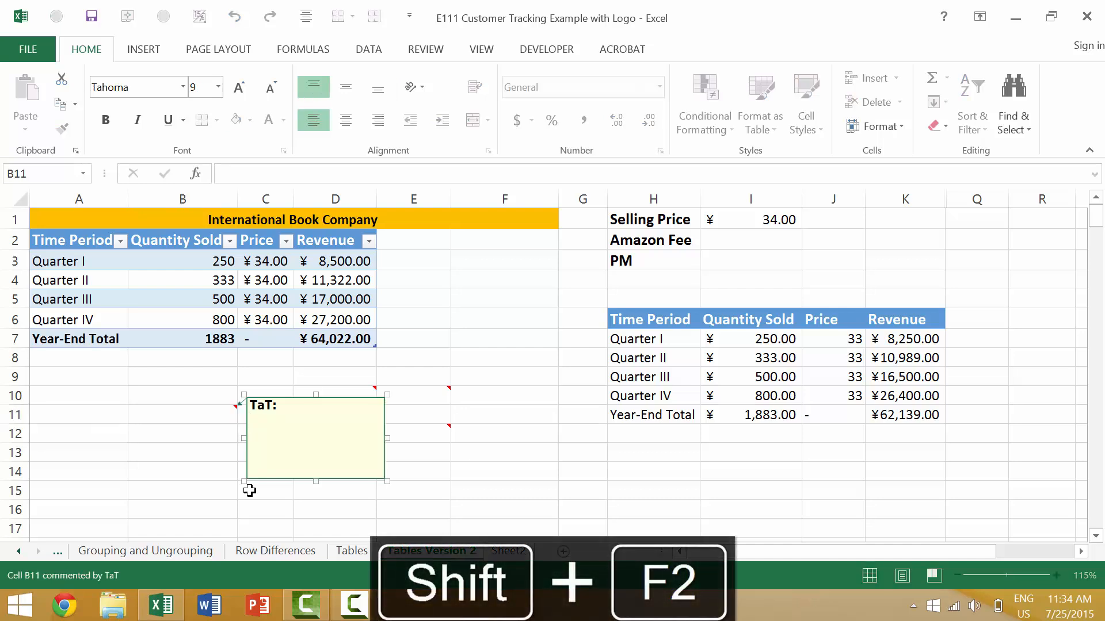
{"action": "type", "text": "Add what"}
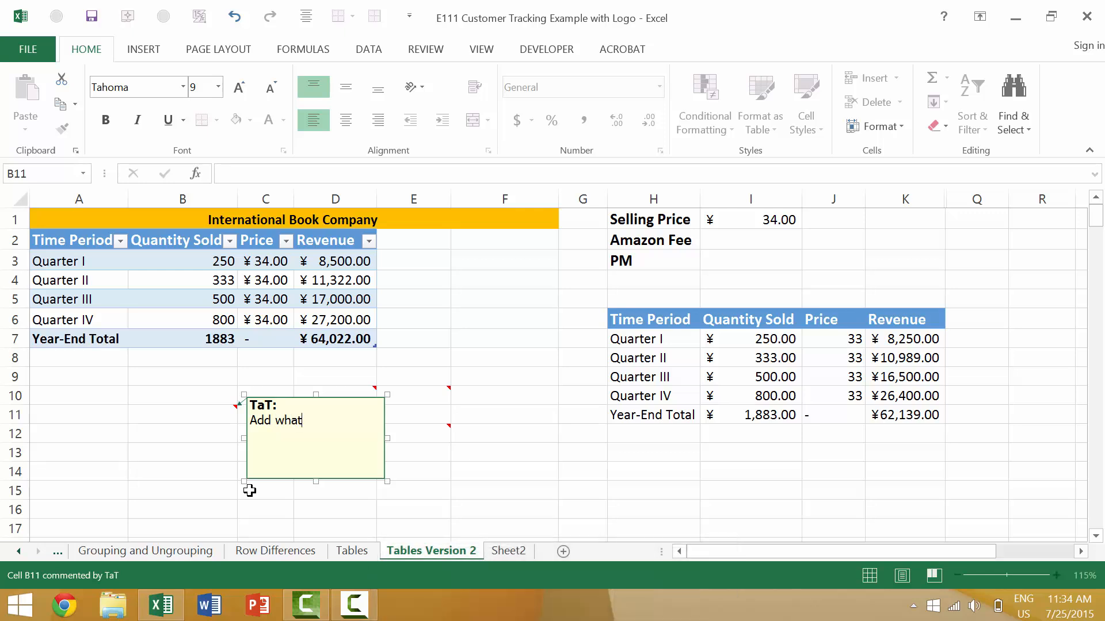
{"action": "type", "text": "ever you want!"}
{"action": "key", "text": "Escape"}
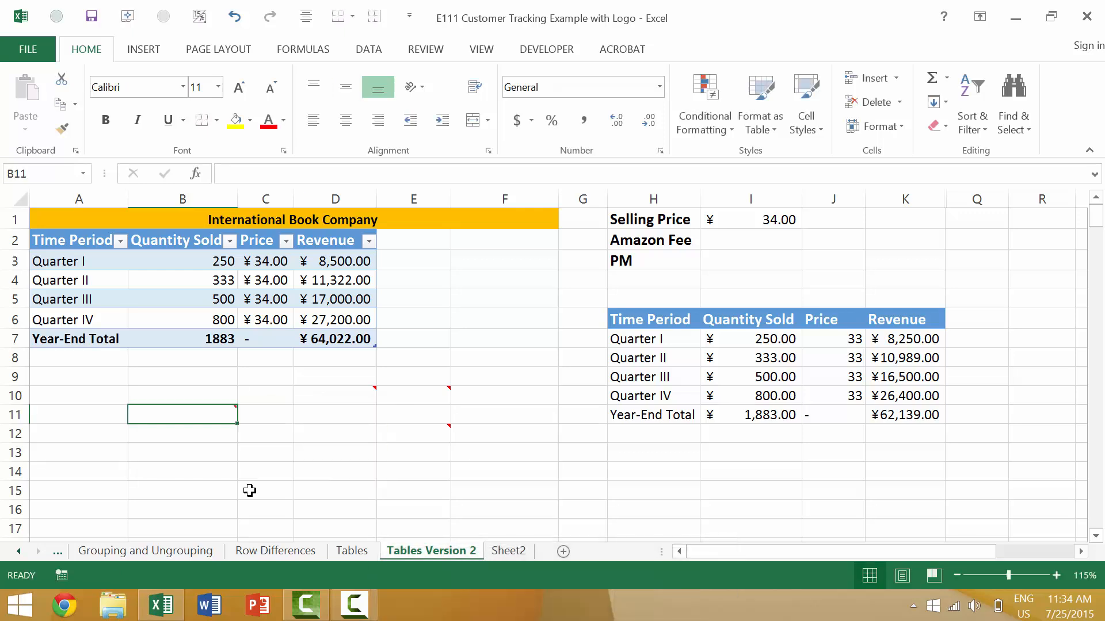
{"action": "mouse_move", "coordinate": [226, 424]}
Attach a comment containing the characters ")()()" to cell C13
{"action": "left_click", "coordinate": [278, 459]}
{"action": "key", "text": "shift+F2"}
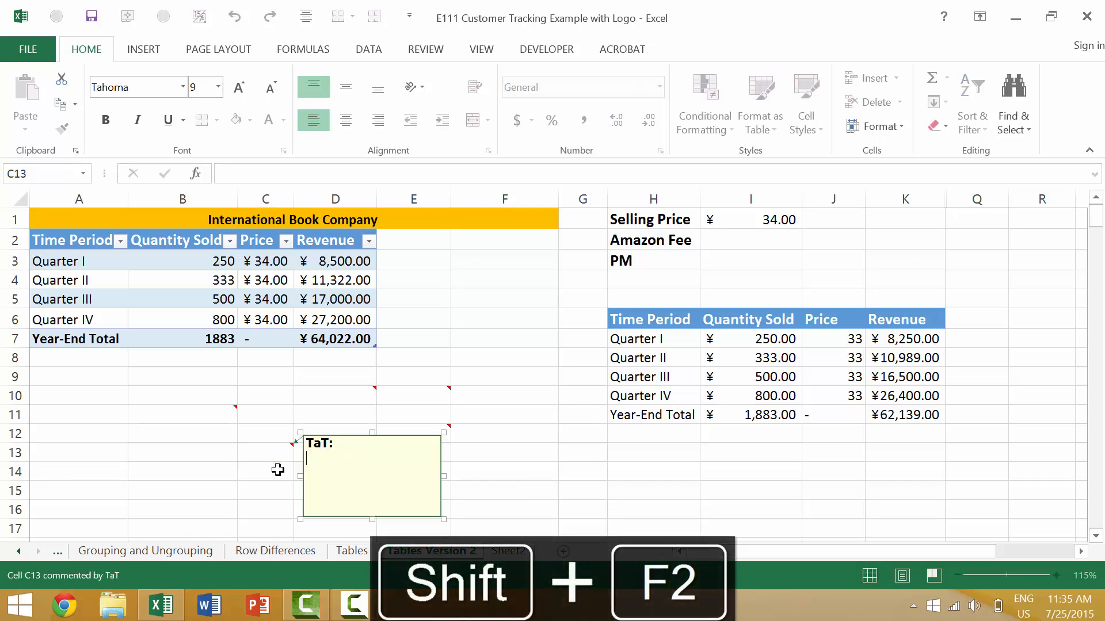
{"action": "type", "text": ")()("}
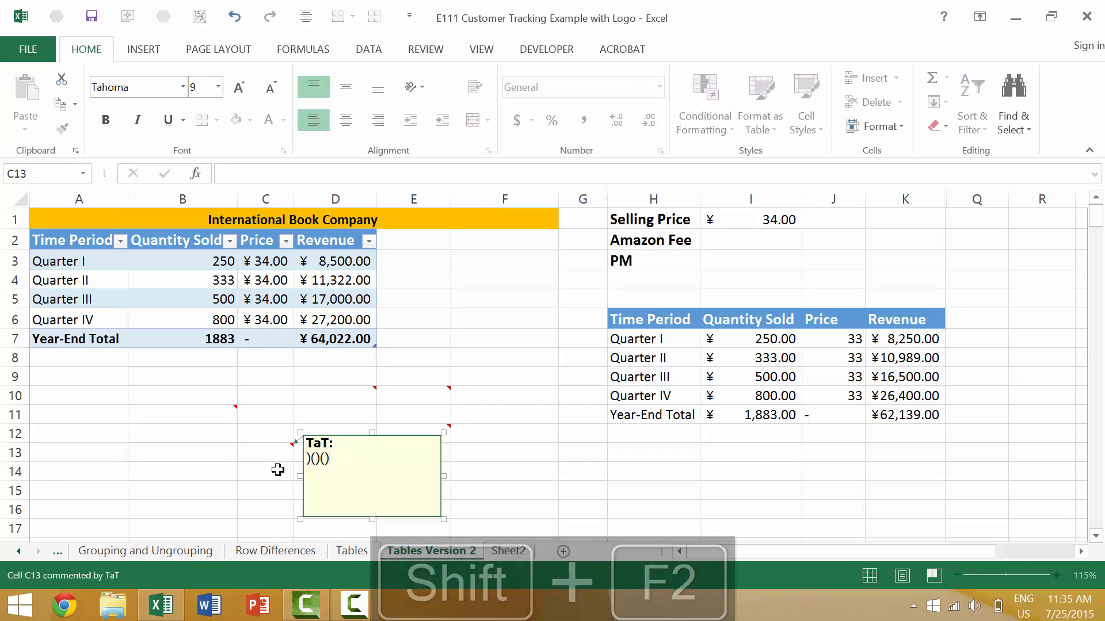
{"action": "key", "text": "Escape"}
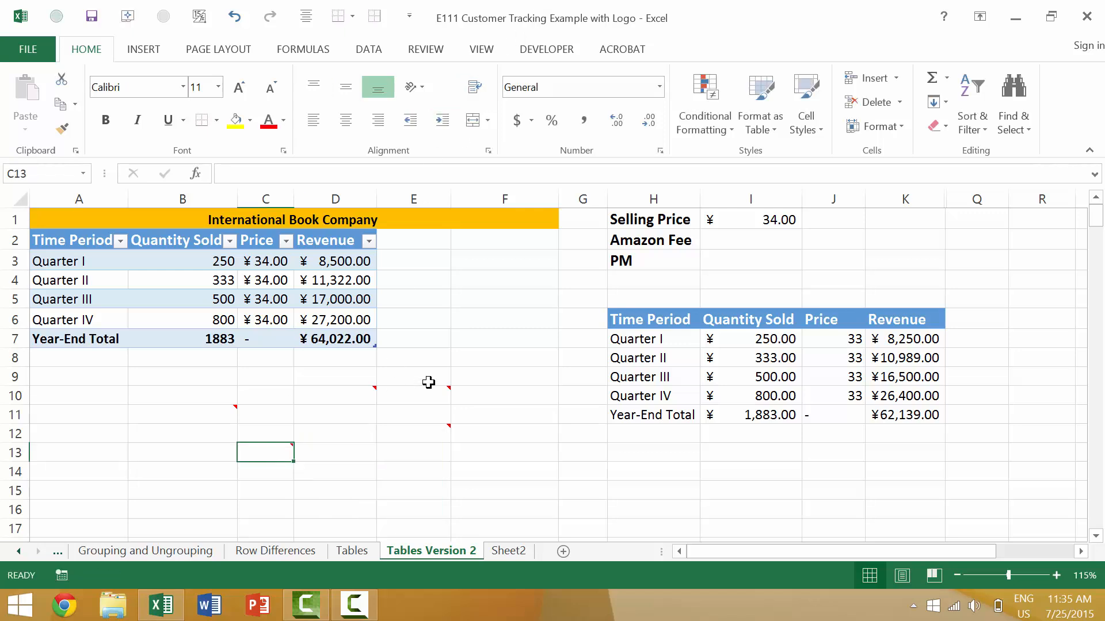
Insert a comment on cell E13 reading "whatever text you want..." with the New Comment command
{"action": "left_click", "coordinate": [403, 454]}
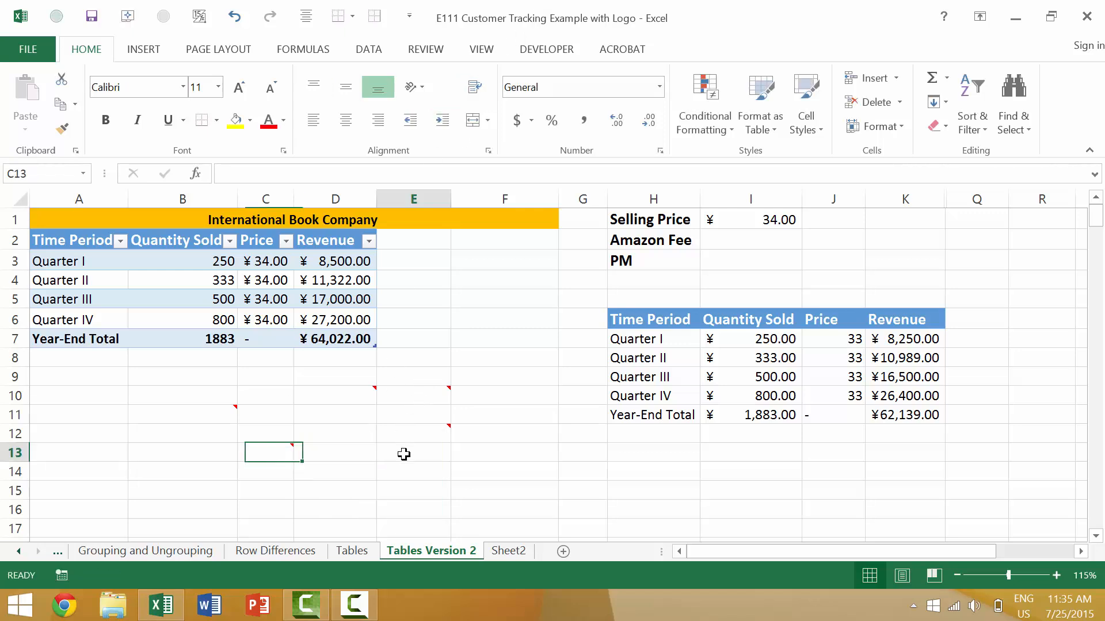
{"action": "left_click", "coordinate": [425, 49]}
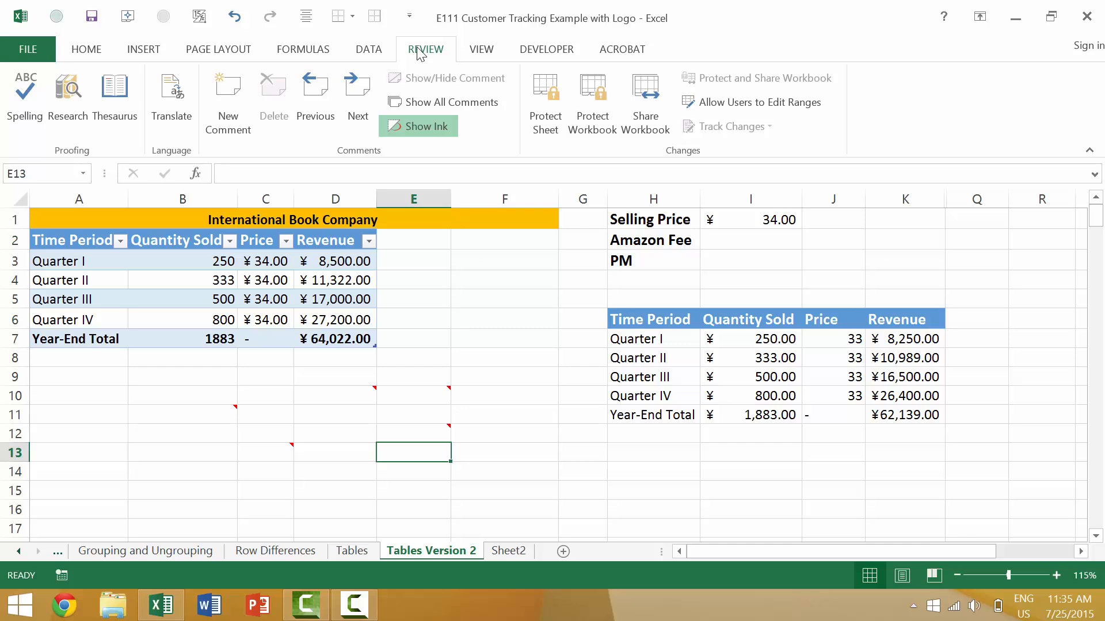
{"action": "left_click", "coordinate": [230, 90]}
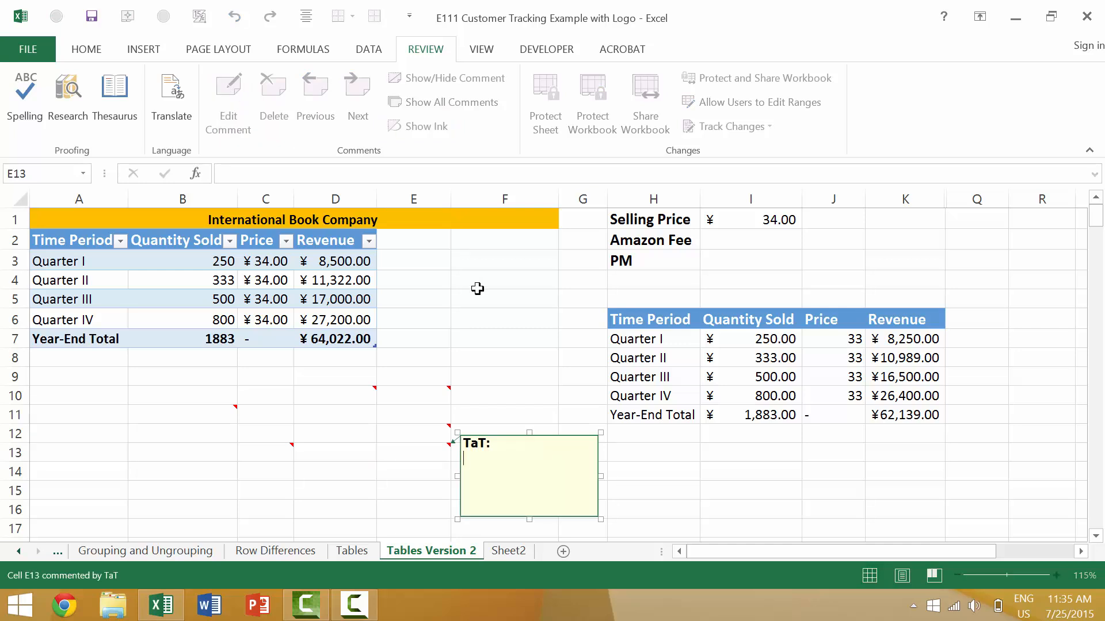
{"action": "type", "text": "whateve te"}
{"action": "key", "text": "BackSpace"}
{"action": "type", "text": "text"}
{"action": "key", "text": "BackSpace"}
{"action": "type", "text": "t you want..."}
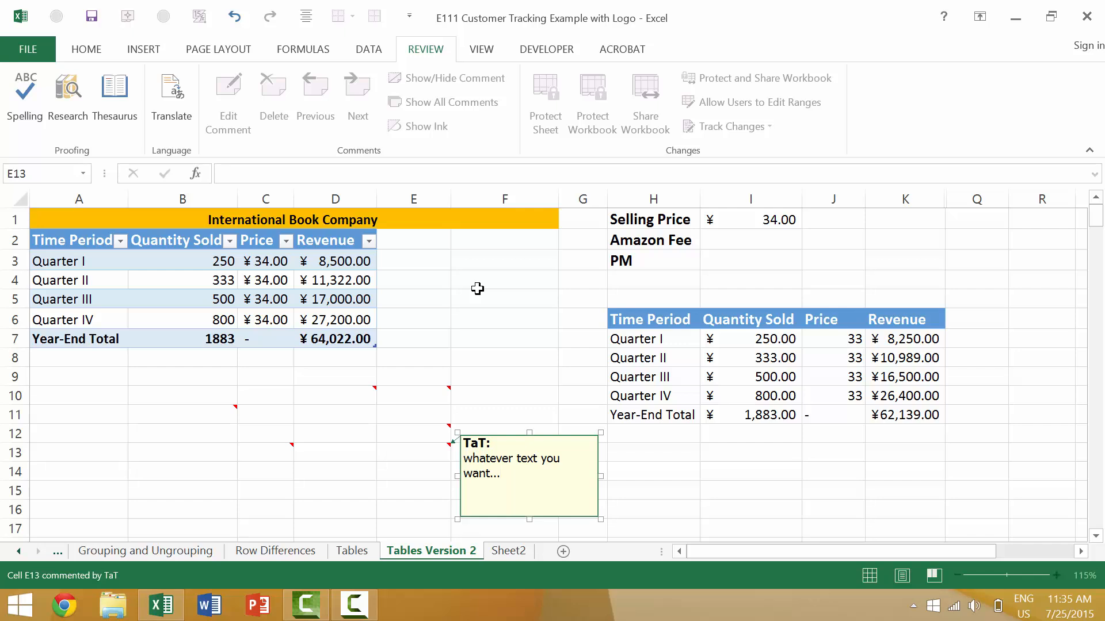
{"action": "key", "text": "Escape"}
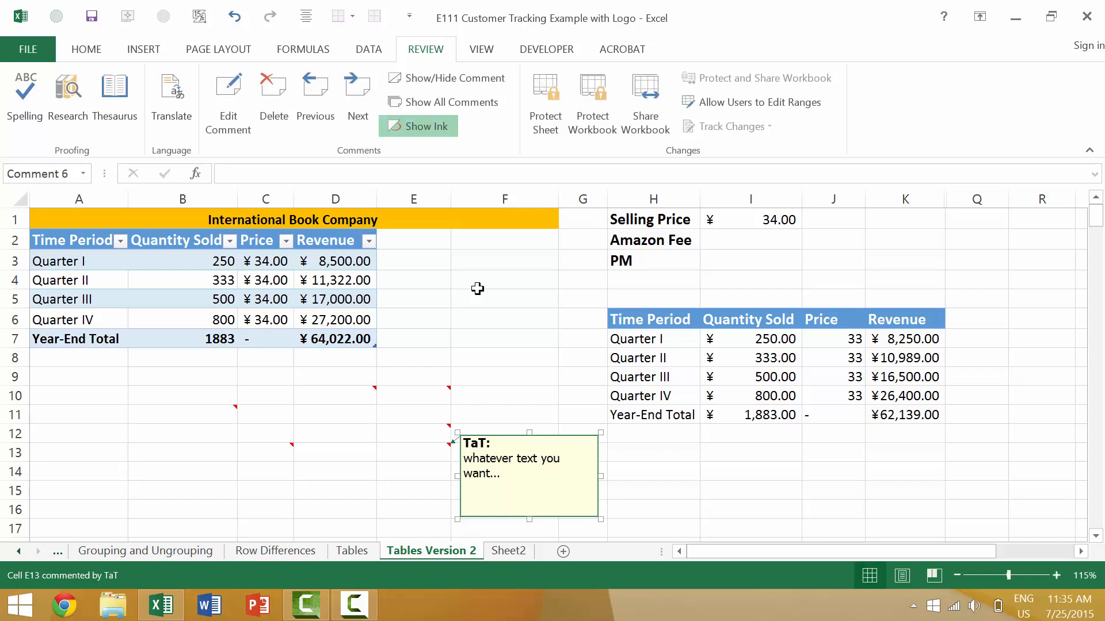
{"action": "key", "text": "Escape"}
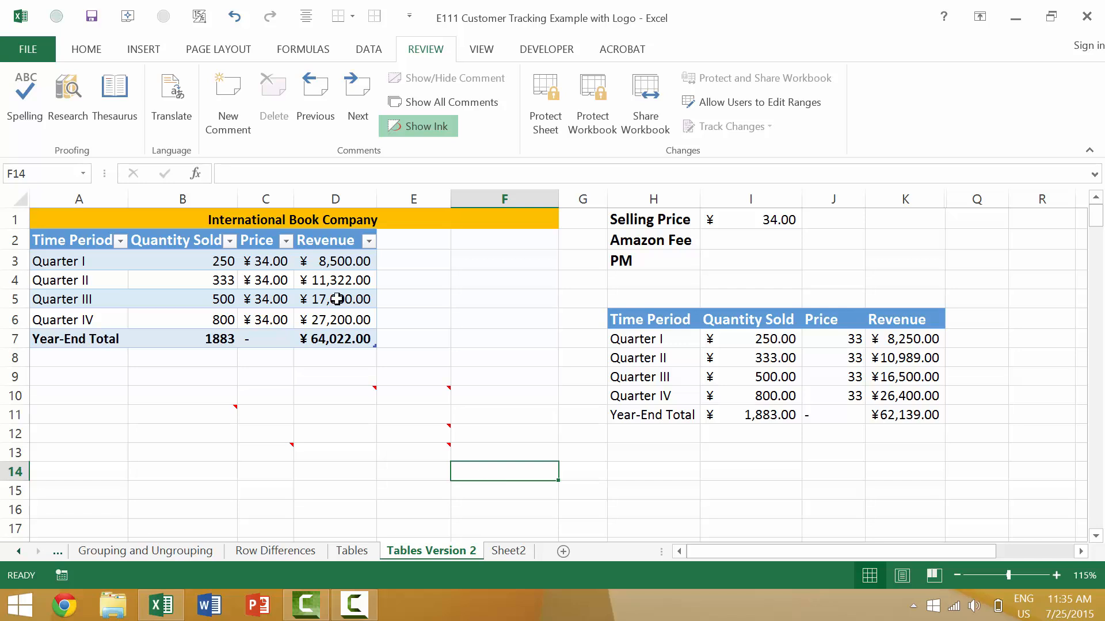
Insert a comment on cell F14 containing "..."
{"action": "left_click", "coordinate": [87, 49]}
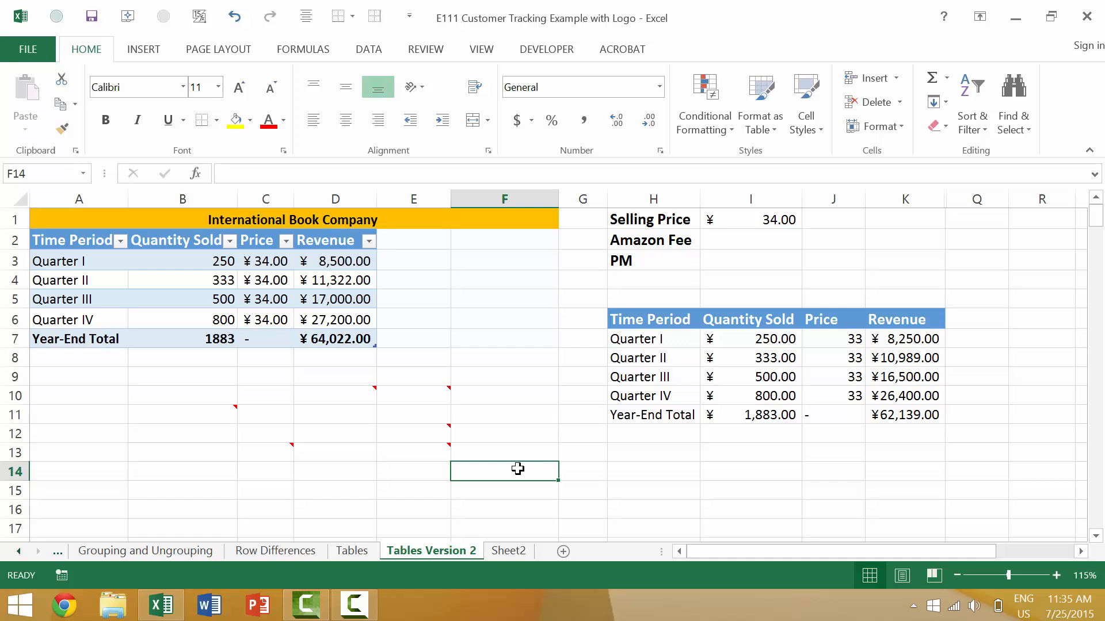
{"action": "key", "text": "alt"}
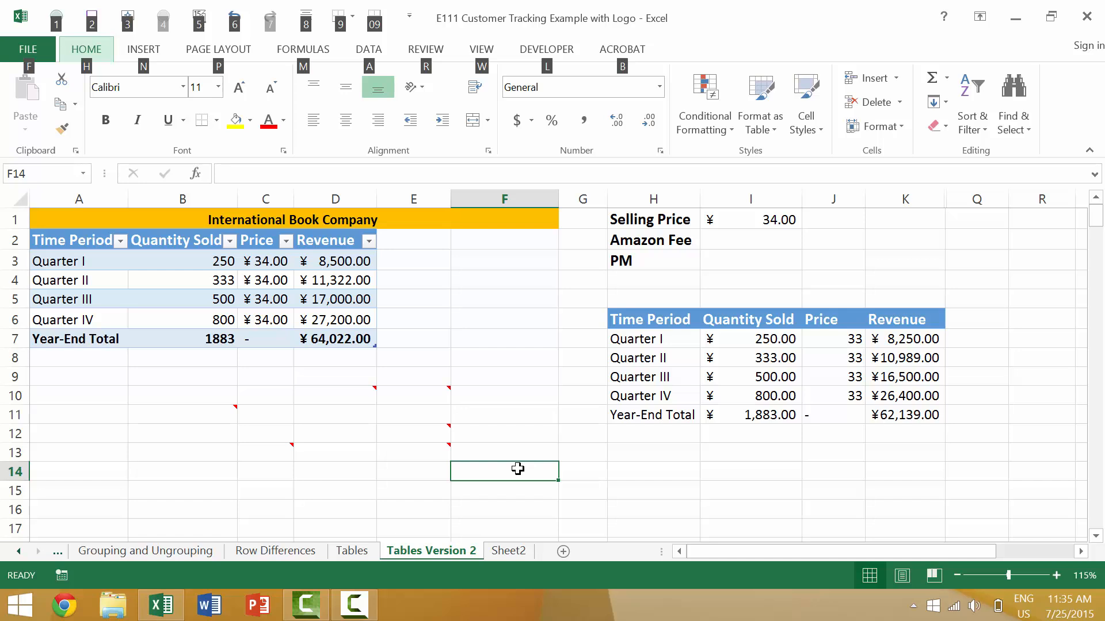
{"action": "key", "text": "r"}
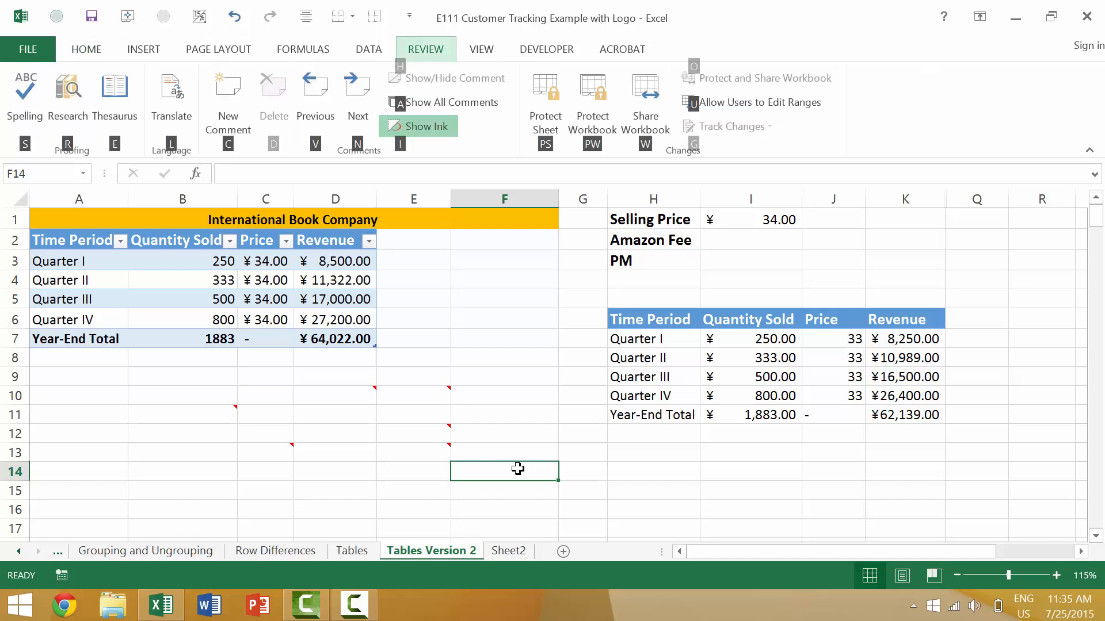
{"action": "key", "text": "c"}
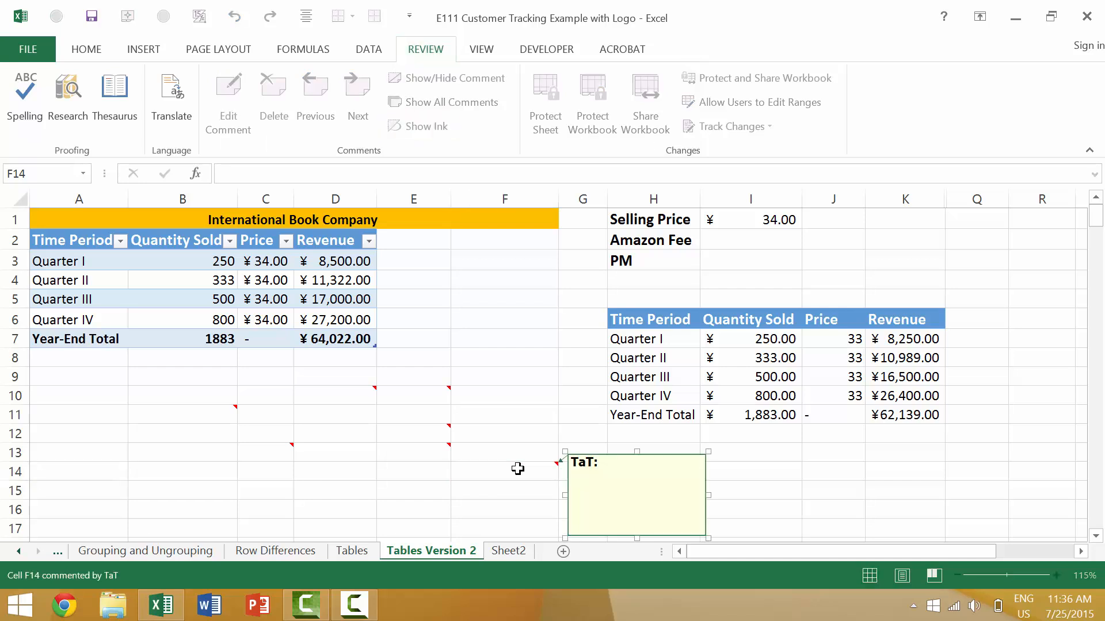
{"action": "type", "text": "..."}
{"action": "left_click", "coordinate": [517, 468]}
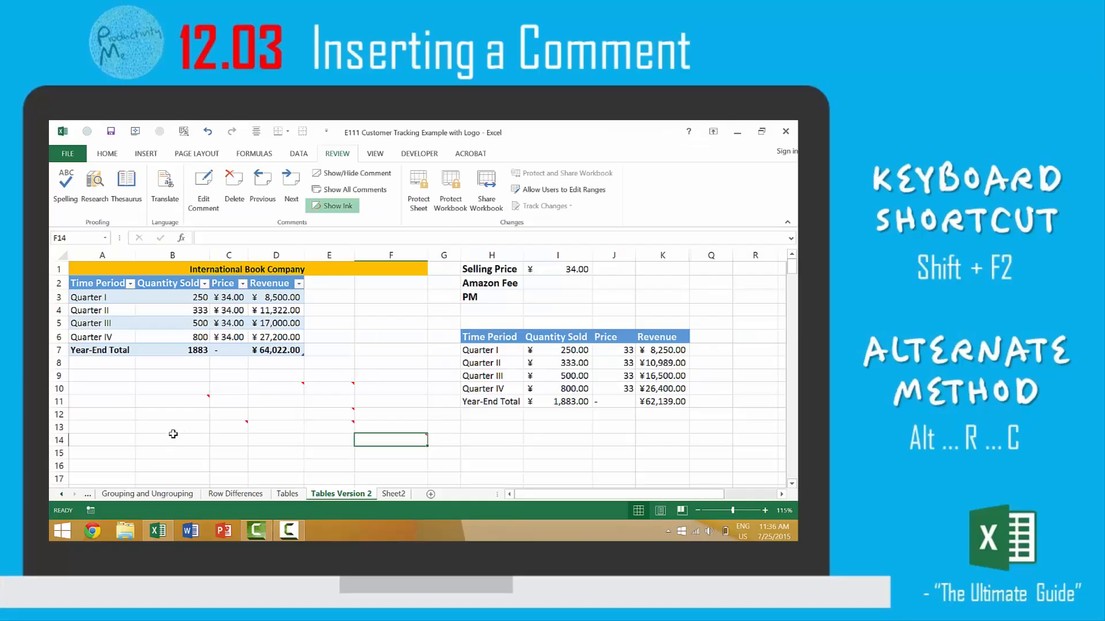
Insert a comment on cell B15 without adding any text to it
{"action": "left_click", "coordinate": [183, 452]}
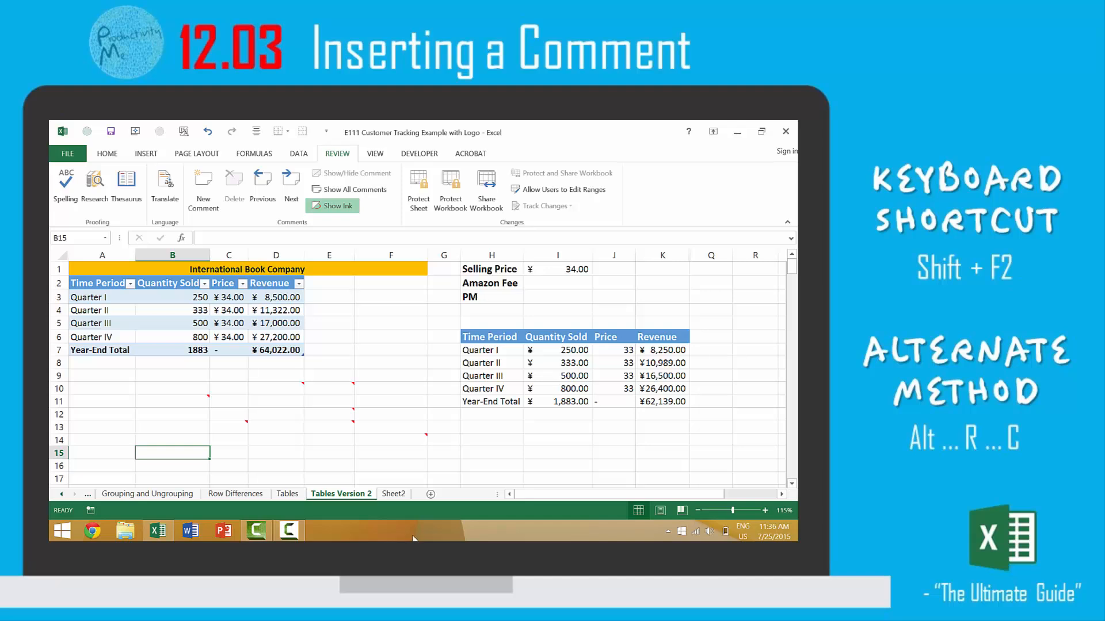
{"action": "key", "text": "shift+F2"}
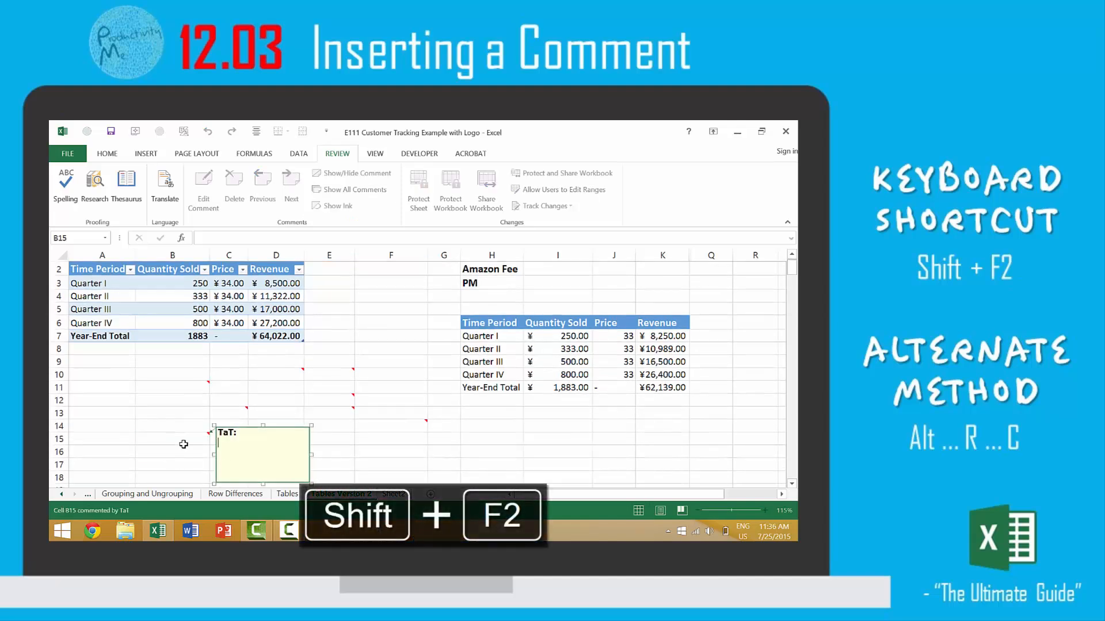
{"action": "key", "text": "Escape"}
{"action": "key", "text": "Escape"}
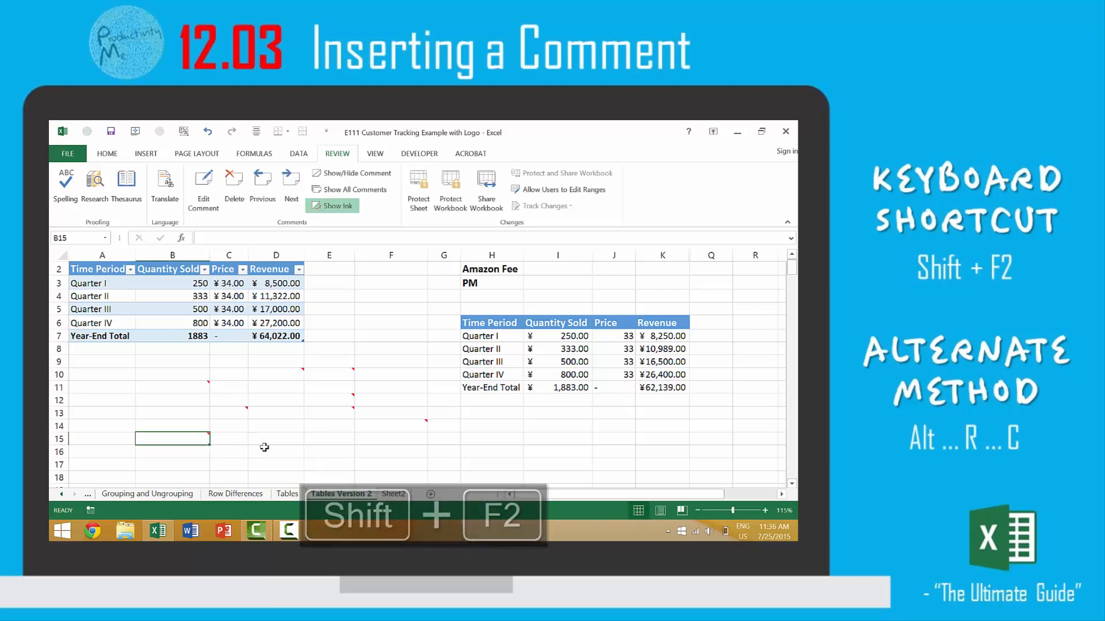
Use New Comment to attach a comment with no added text to cell D15
{"action": "left_click", "coordinate": [280, 442]}
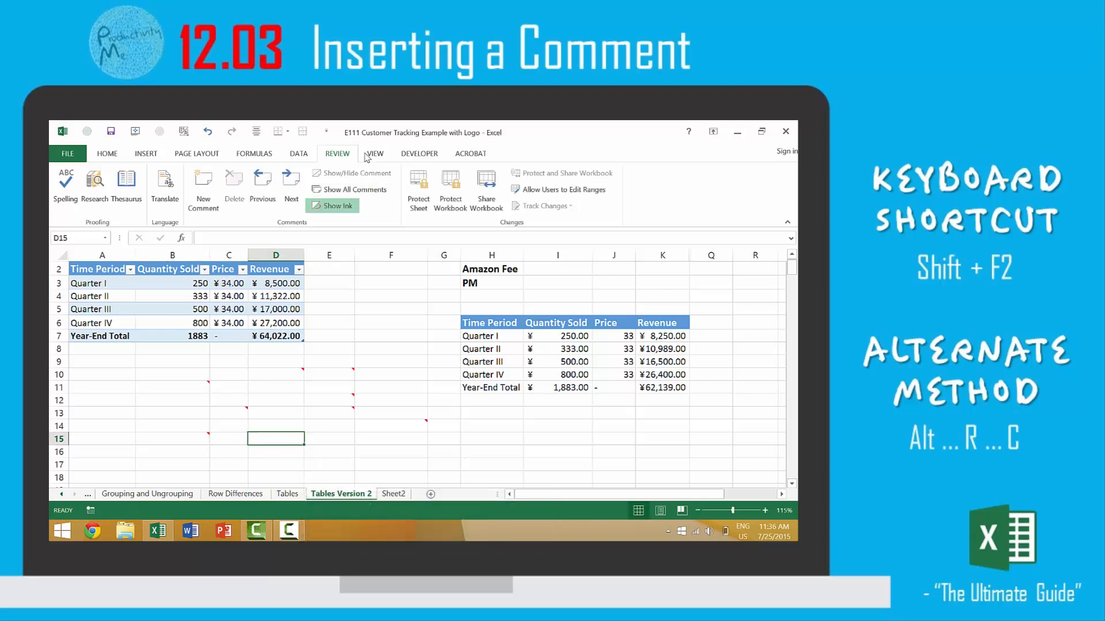
{"action": "left_click", "coordinate": [203, 187]}
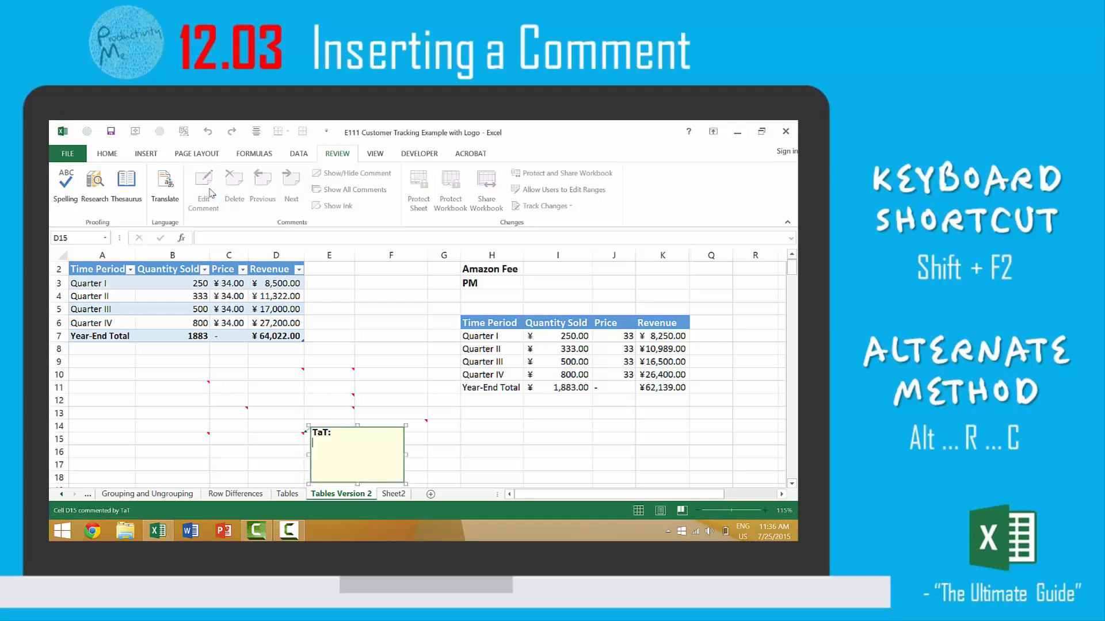
{"action": "left_click", "coordinate": [504, 451]}
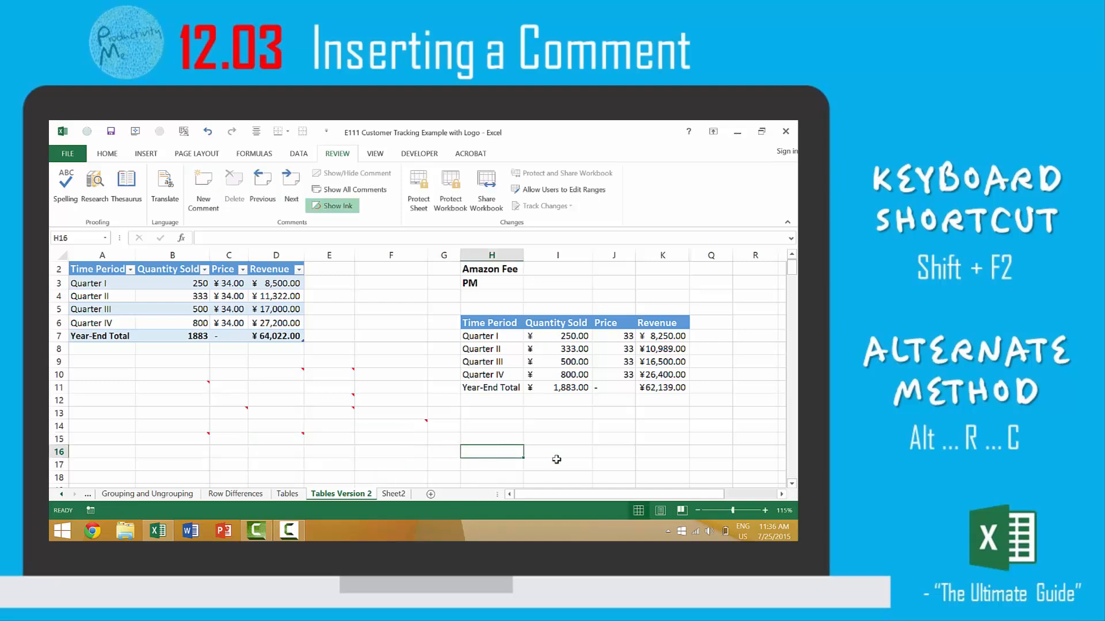
Add a comment with no added text to cell H16
{"action": "key", "text": "alt"}
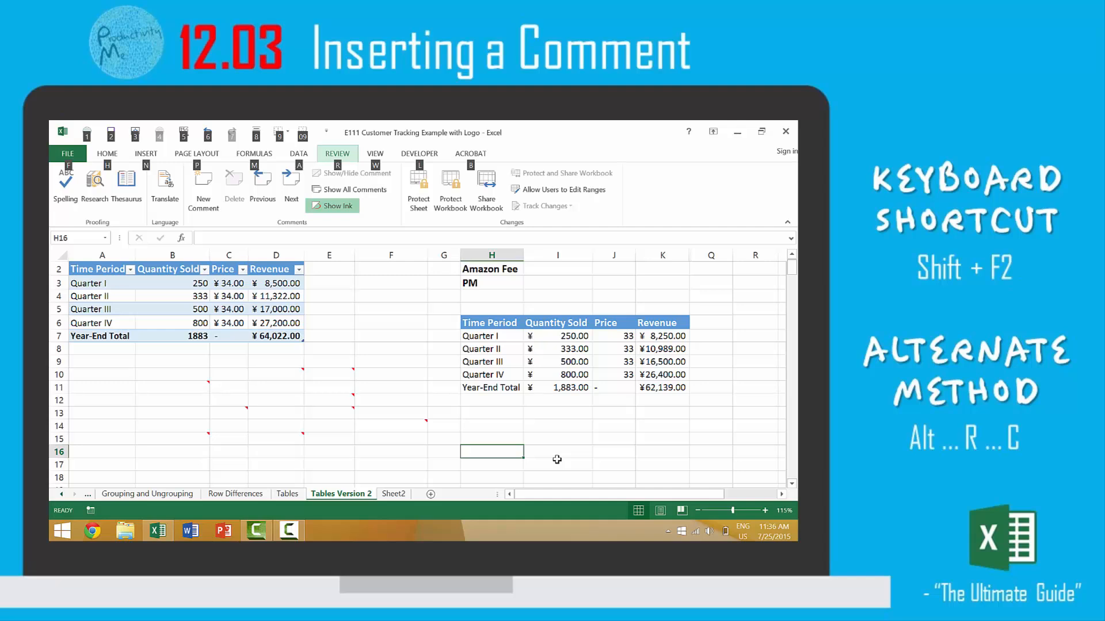
{"action": "key", "text": "r"}
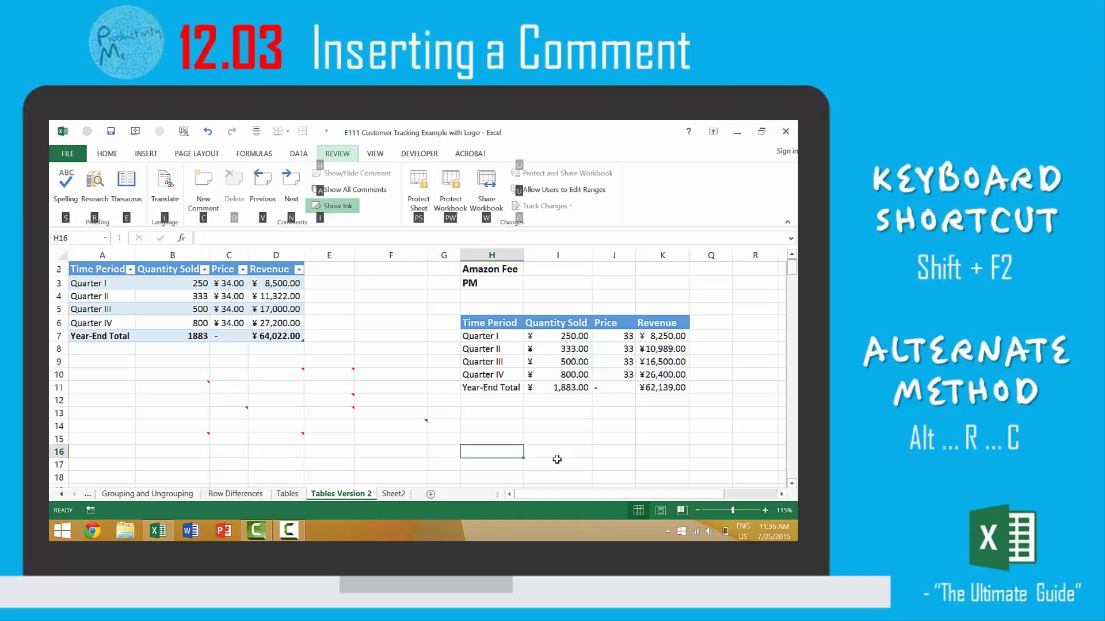
{"action": "key", "text": "c"}
{"action": "key", "text": "Escape"}
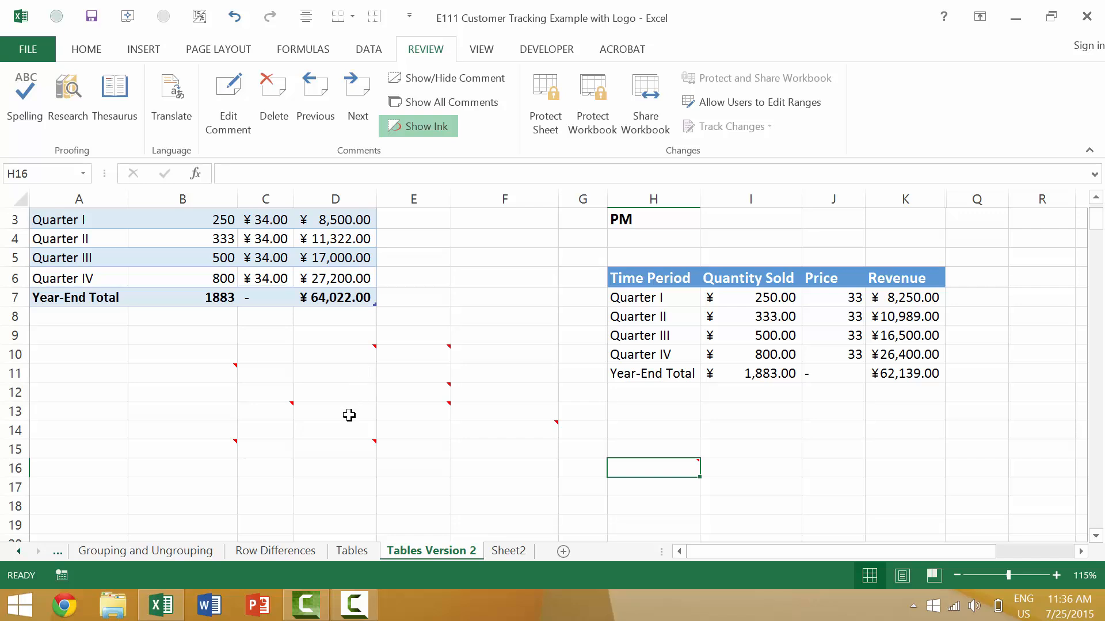
Edit the existing comment on cell D15 so its body reads "edit..."
{"action": "left_click", "coordinate": [354, 445]}
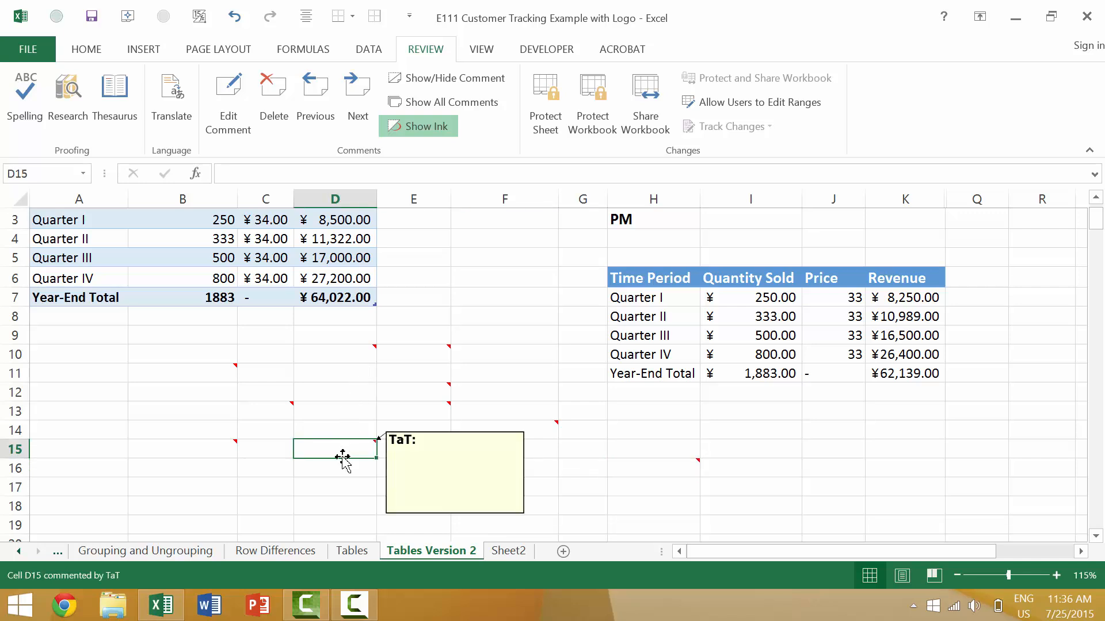
{"action": "key", "text": "shift+F2"}
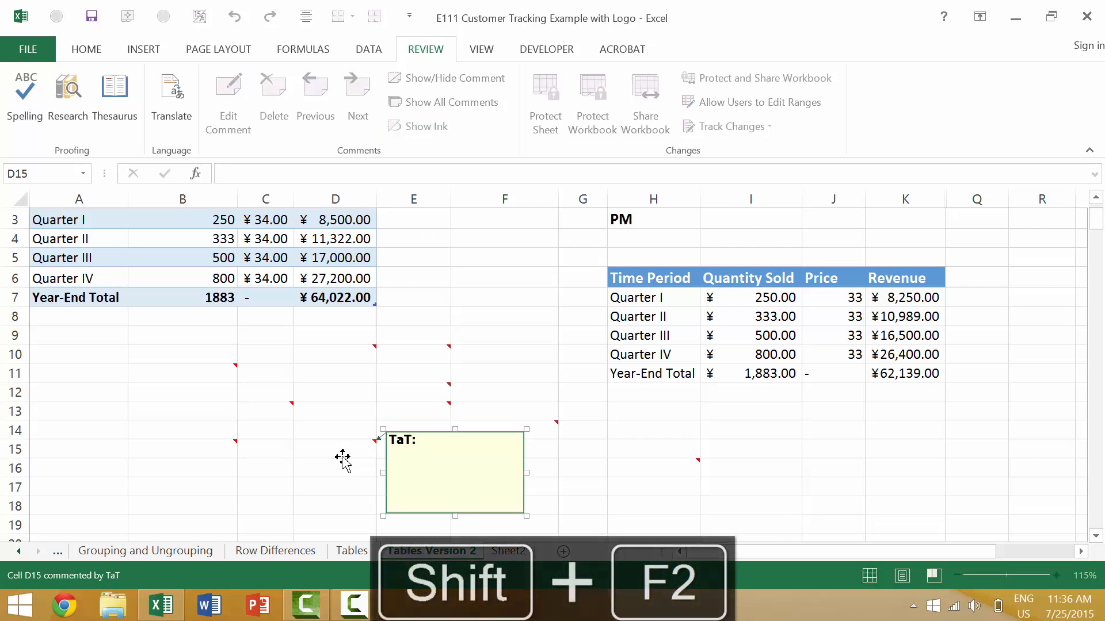
{"action": "type", "text": "edit"}
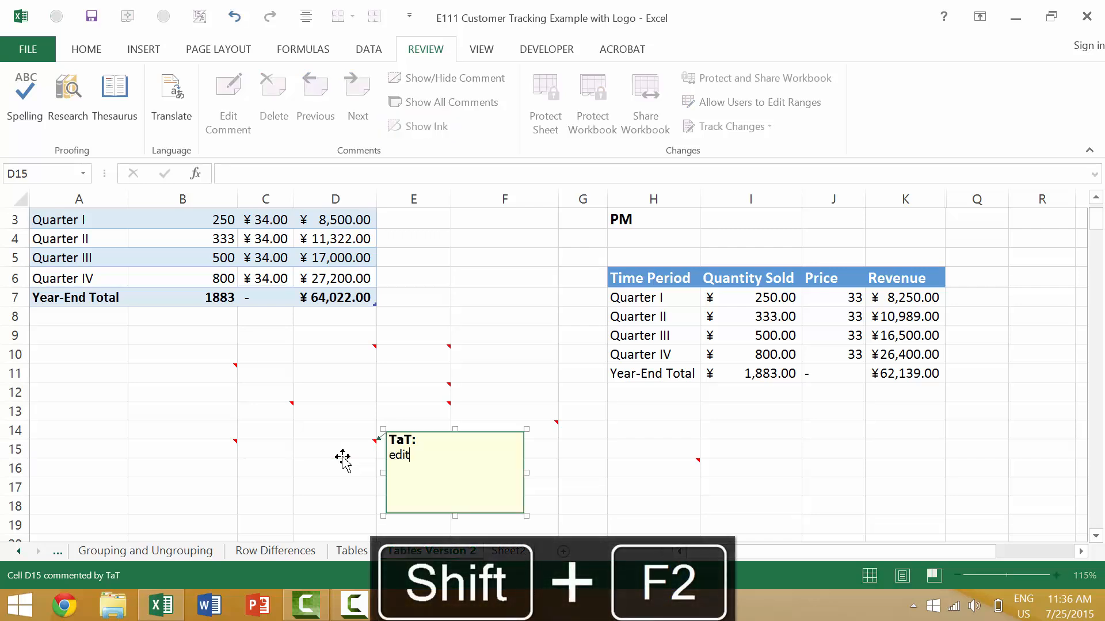
{"action": "type", "text": "..."}
{"action": "key", "text": "Return"}
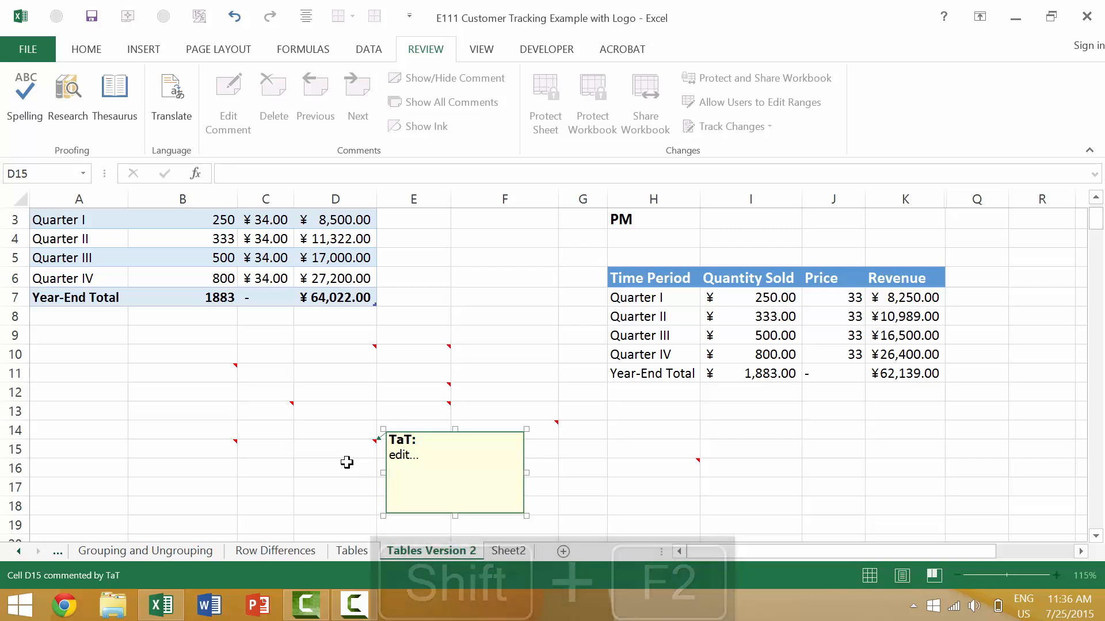
{"action": "key", "text": "Escape"}
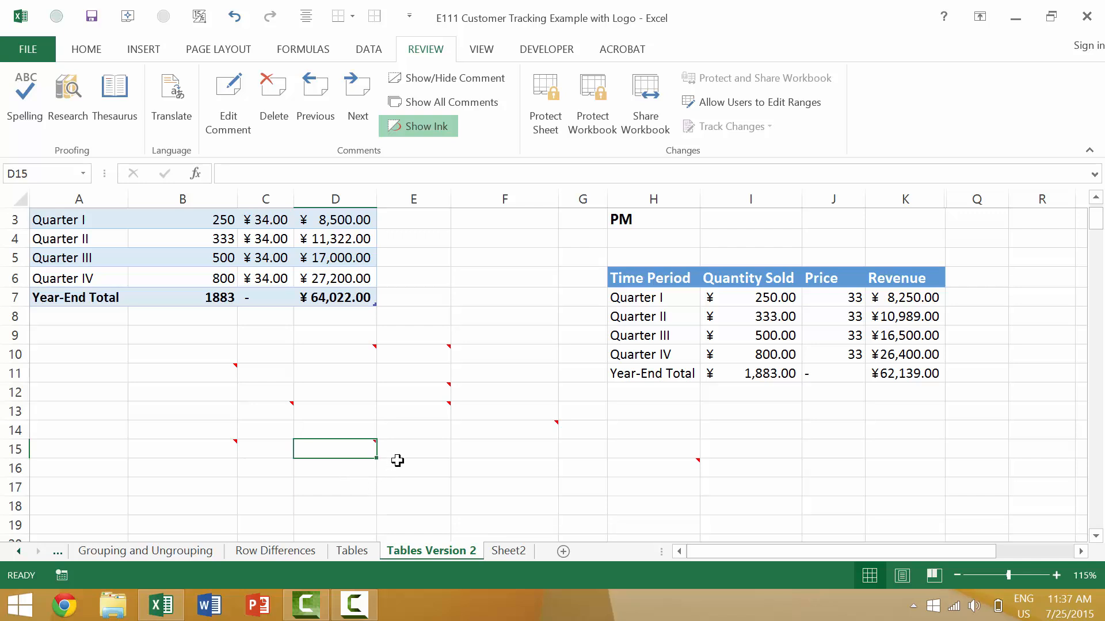
Select all cells on the sheet that contain comments, clear the selection, and select them all again
{"action": "left_click", "coordinate": [424, 471]}
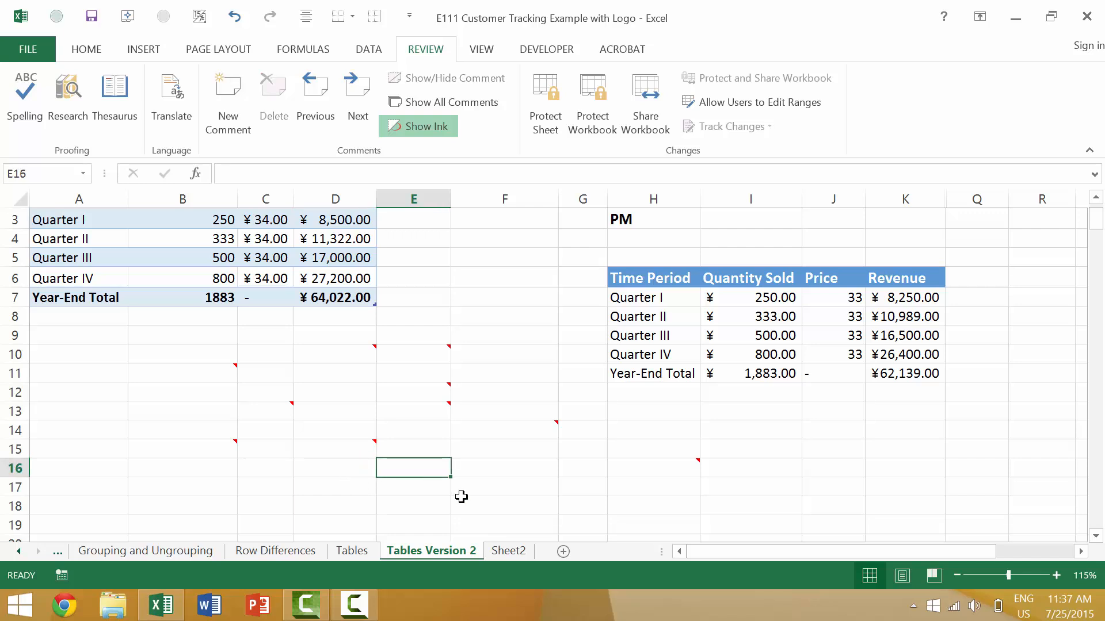
{"action": "key", "text": "ctrl+shift+o"}
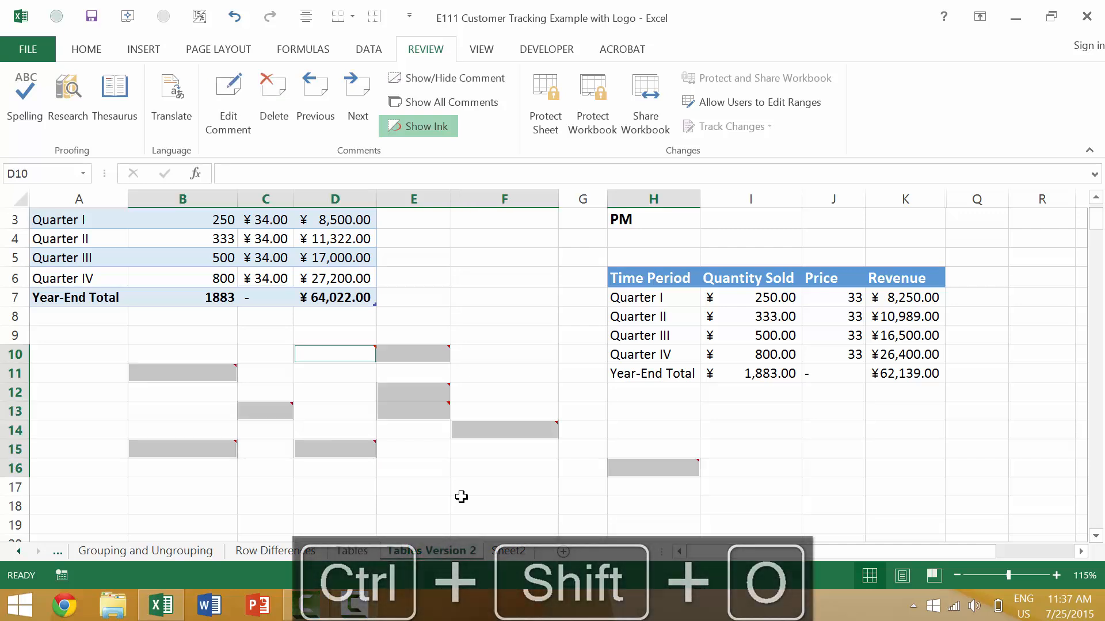
{"action": "left_click", "coordinate": [461, 498]}
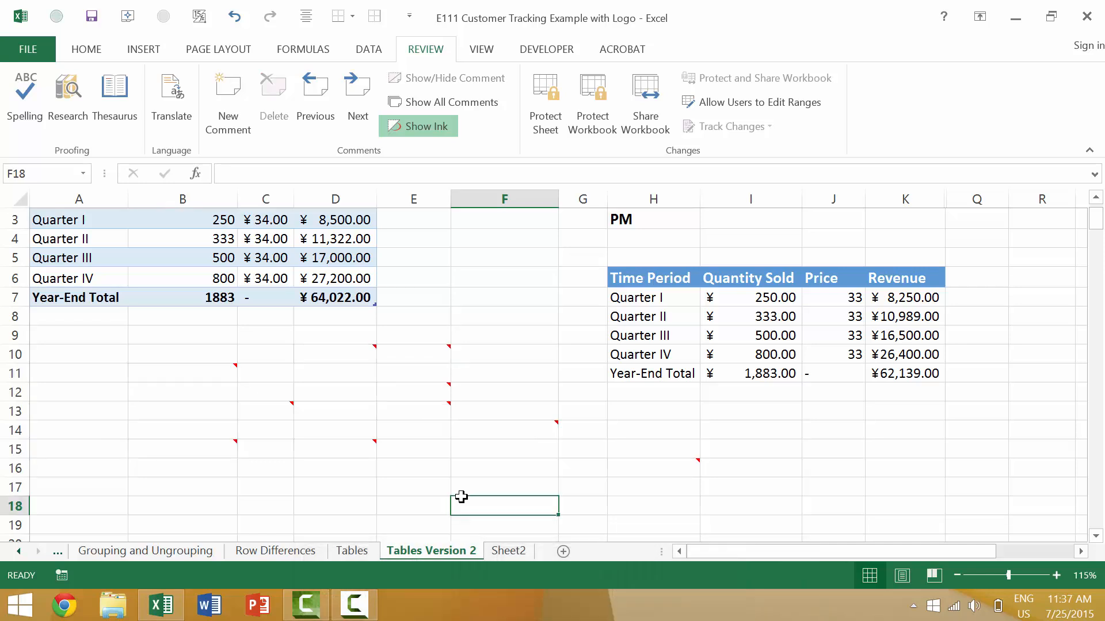
{"action": "key", "text": "ctrl+shift+o"}
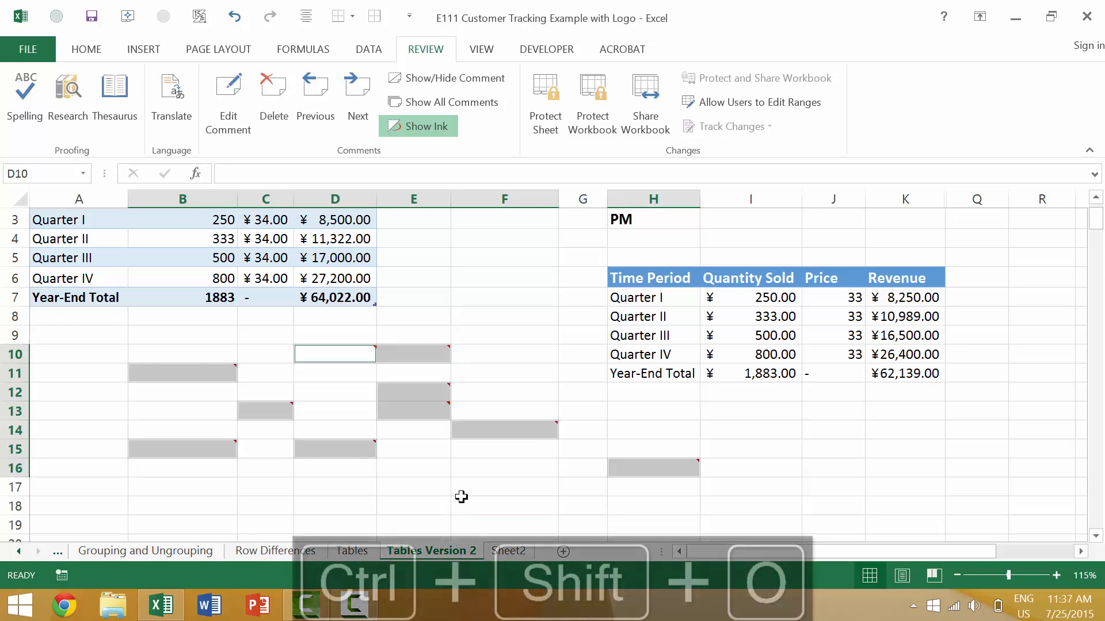